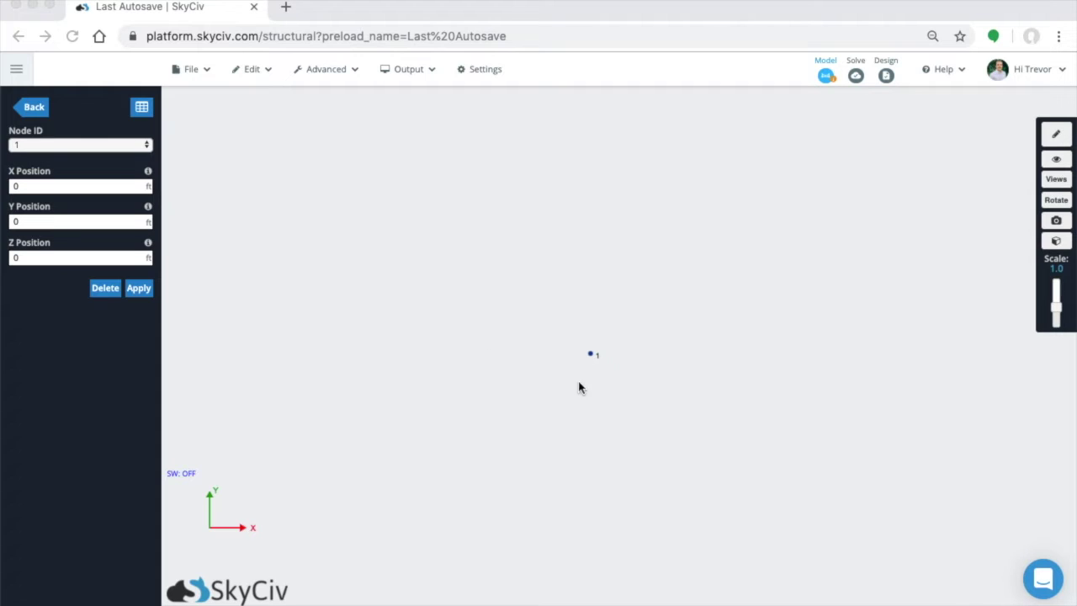
Open the relative member input for node 1 and move it clear of the node.
{"action": "left_click", "coordinate": [592, 354]}
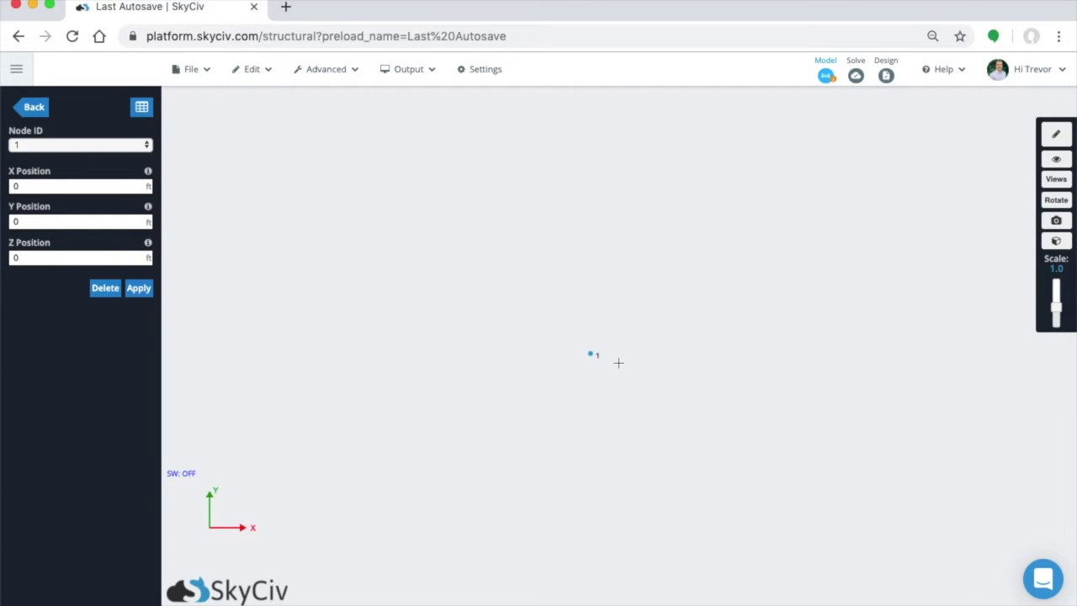
{"action": "left_click", "coordinate": [830, 380]}
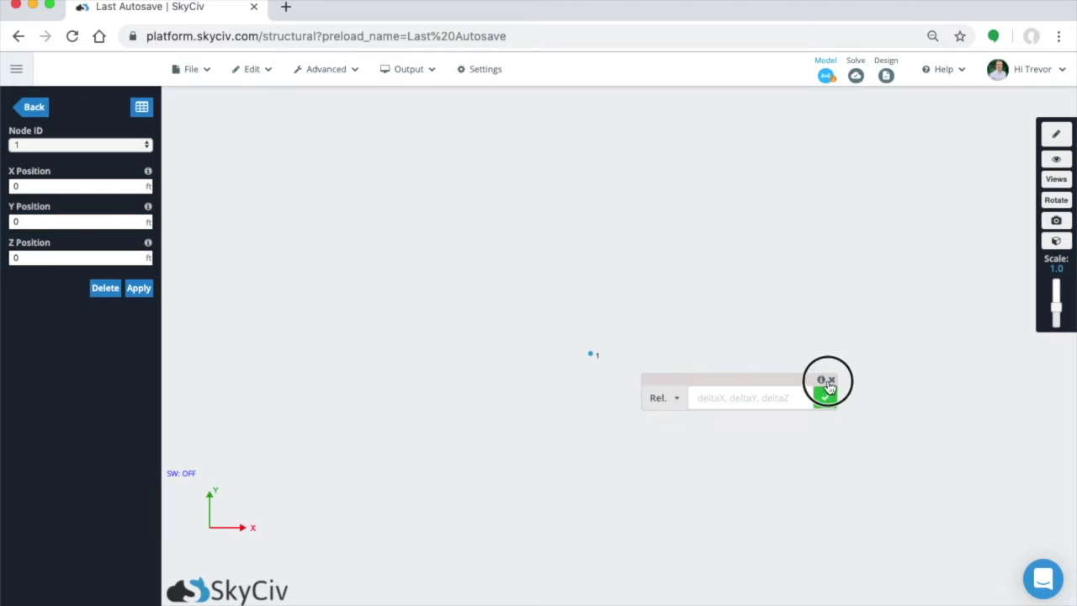
{"action": "right_click", "coordinate": [597, 302]}
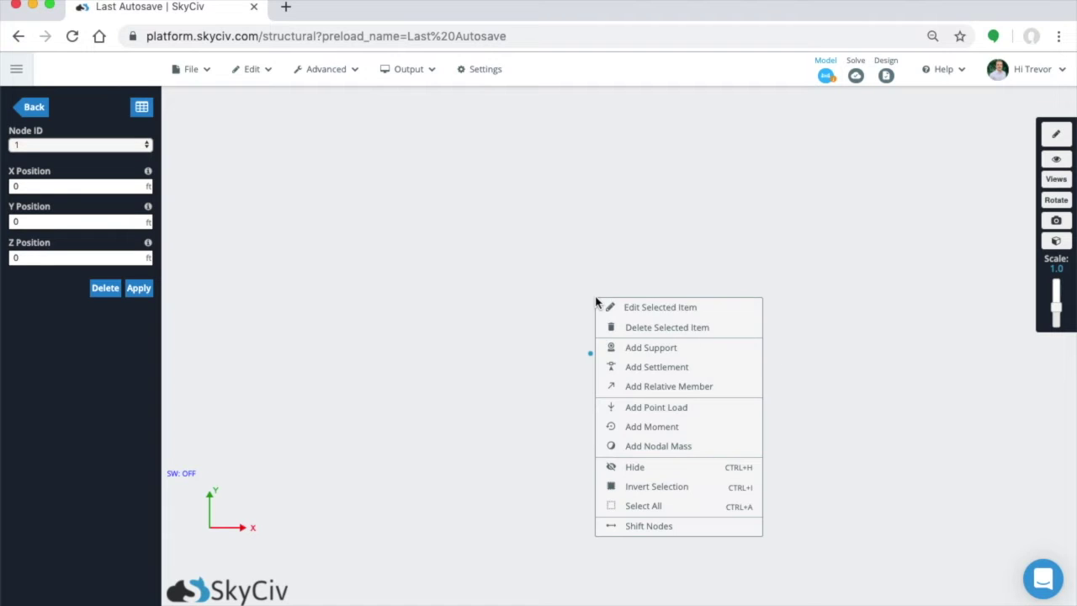
{"action": "left_click", "coordinate": [628, 388]}
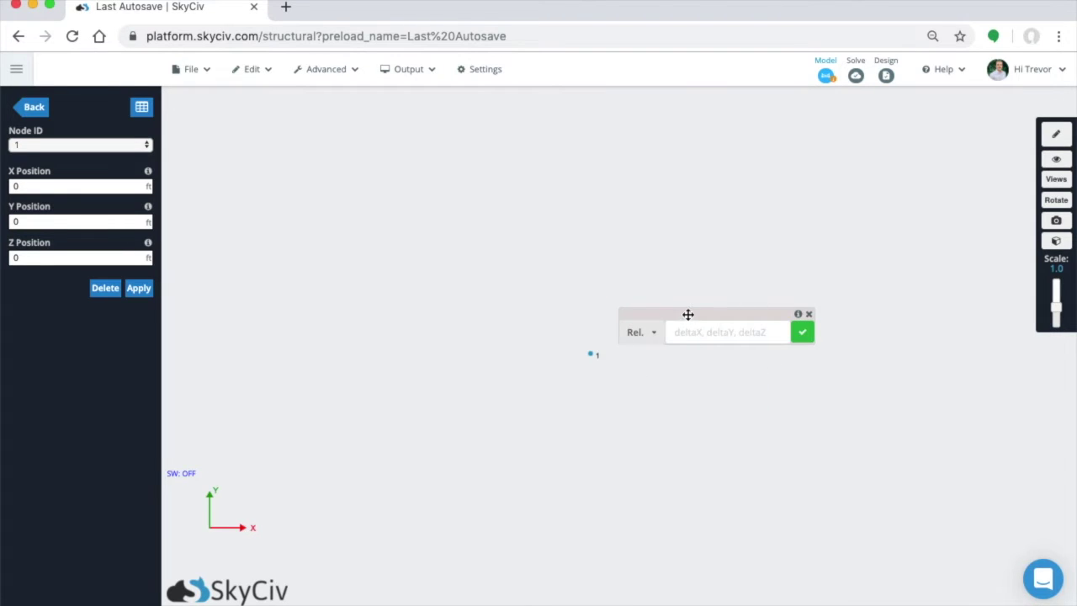
{"action": "left_click_drag", "start_coordinate": [688, 314], "coordinate": [426, 187]}
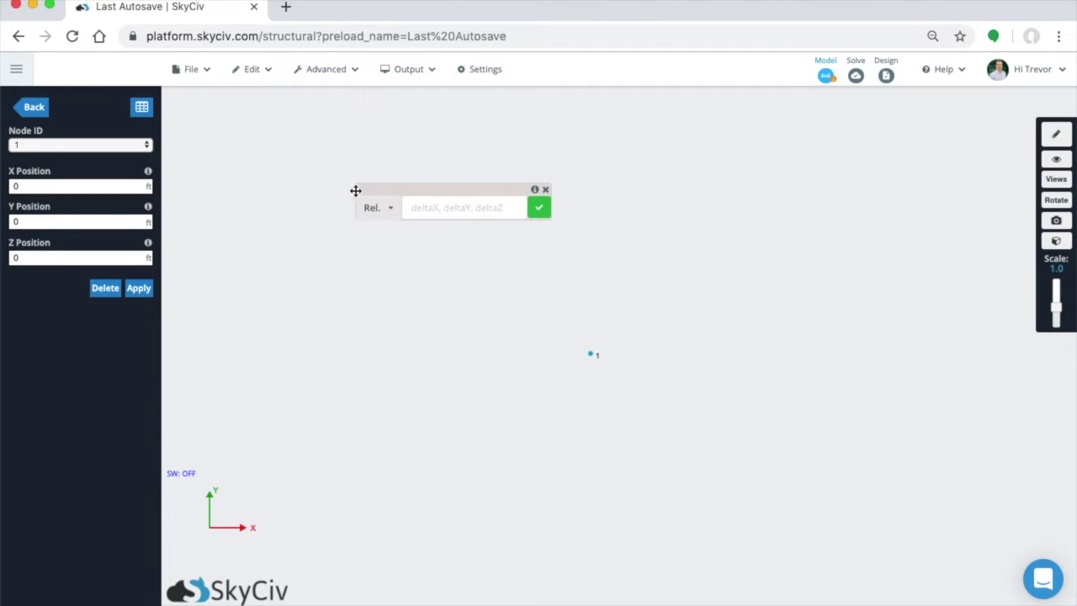
{"action": "left_click_drag", "start_coordinate": [426, 205], "coordinate": [328, 157]}
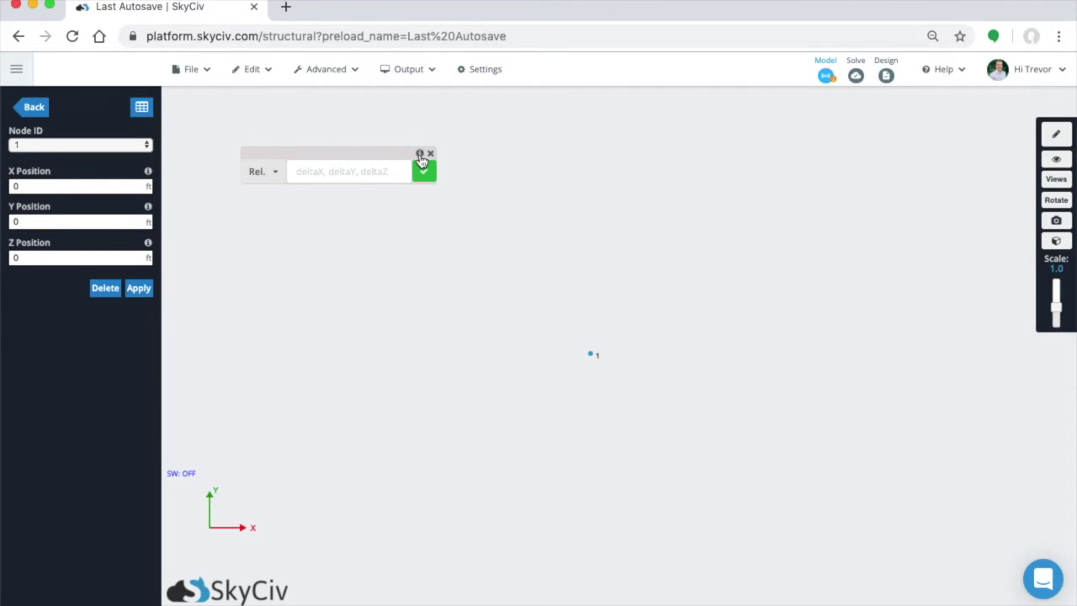
Examine the relative input's available modes and the hint explaining its X, Y, Z distance format.
{"action": "mouse_move", "coordinate": [419, 155]}
{"action": "left_click", "coordinate": [279, 179]}
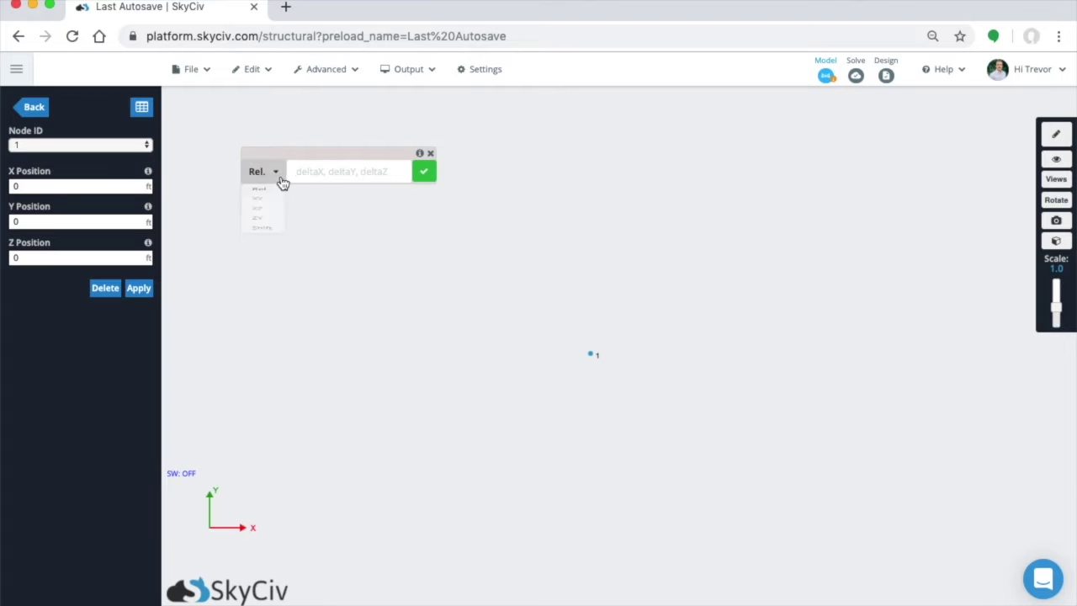
{"action": "left_click", "coordinate": [270, 175]}
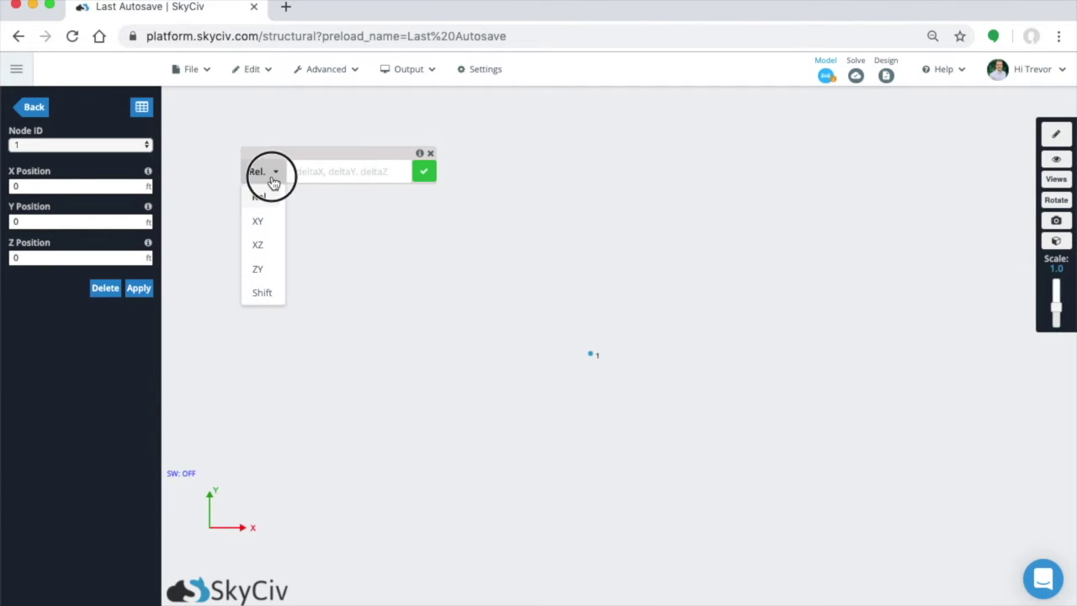
{"action": "mouse_move", "coordinate": [420, 158]}
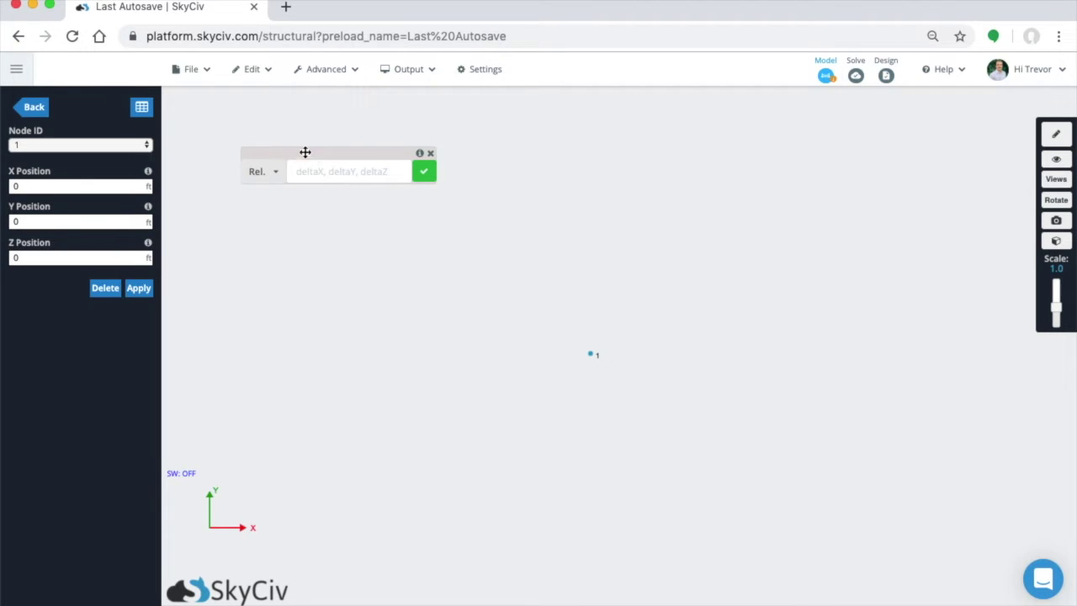
{"action": "mouse_move", "coordinate": [339, 175]}
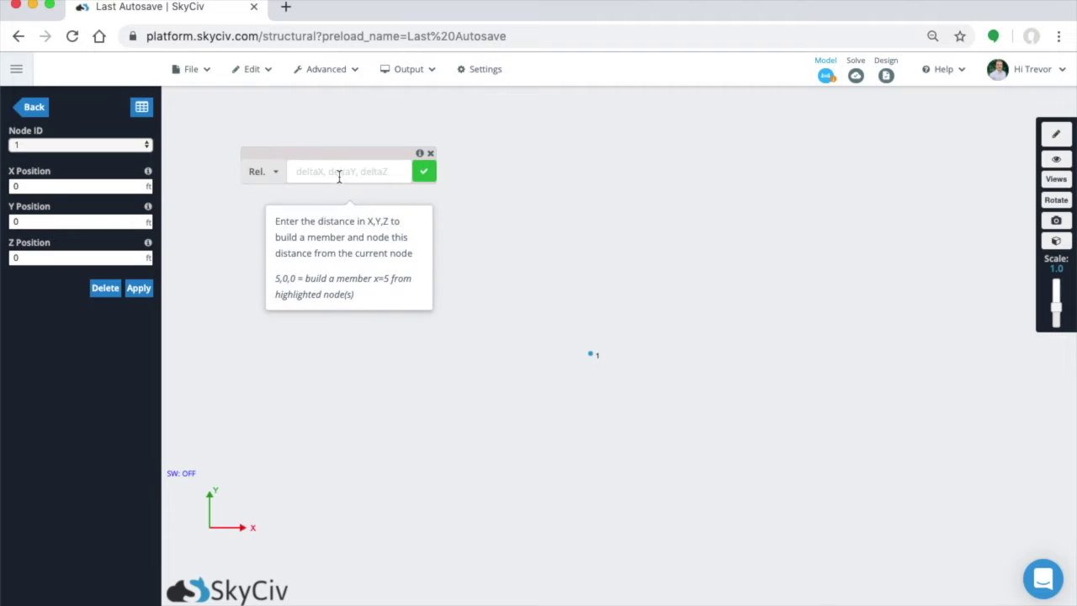
{"action": "left_click", "coordinate": [271, 172]}
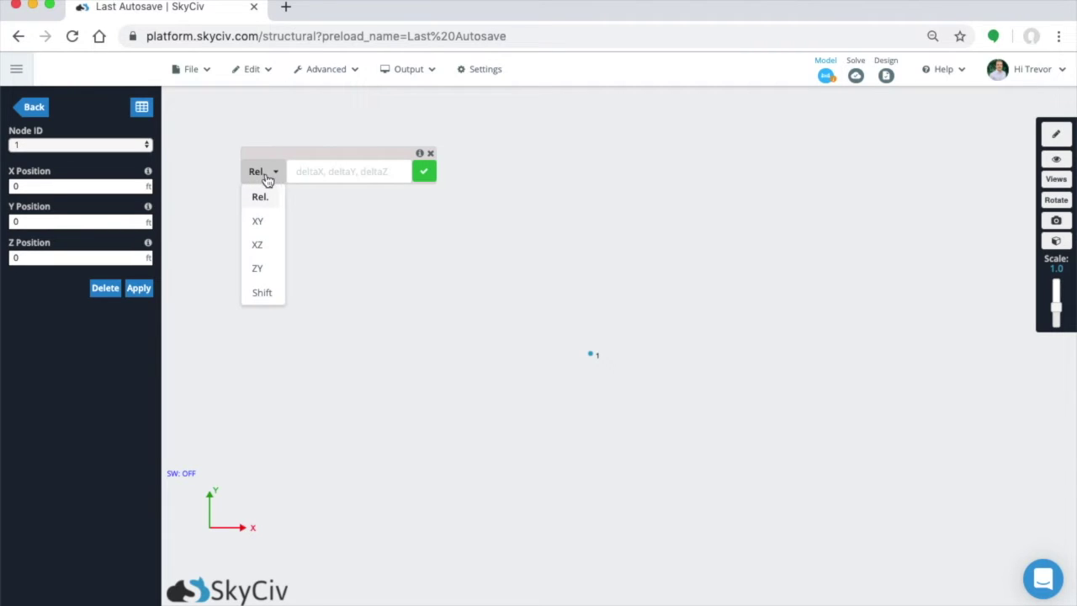
{"action": "left_click", "coordinate": [275, 173]}
{"action": "left_click", "coordinate": [275, 173]}
{"action": "left_click", "coordinate": [274, 173]}
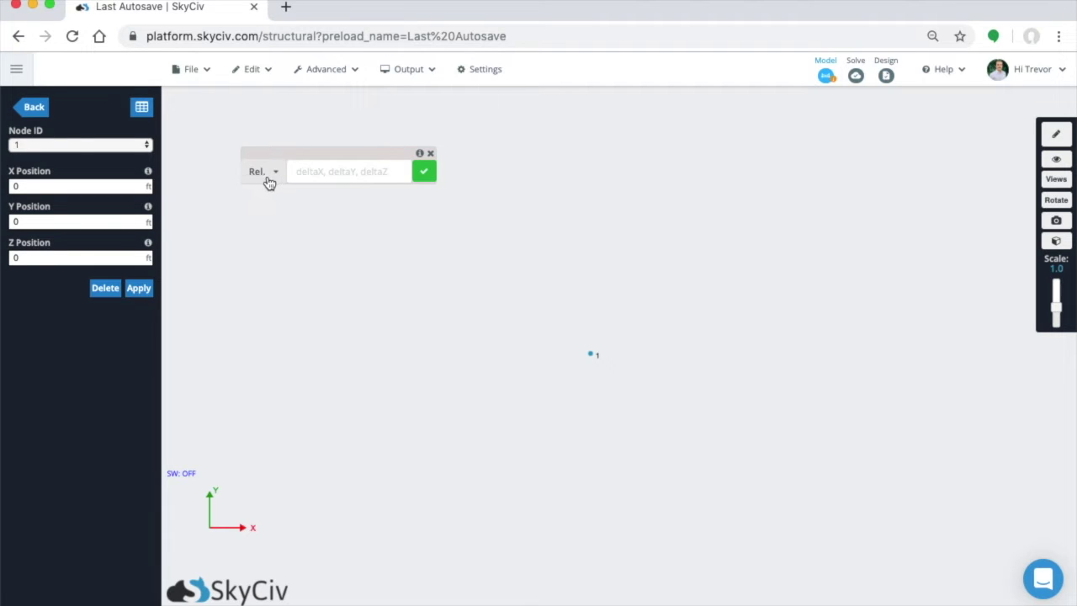
{"action": "left_click", "coordinate": [272, 180]}
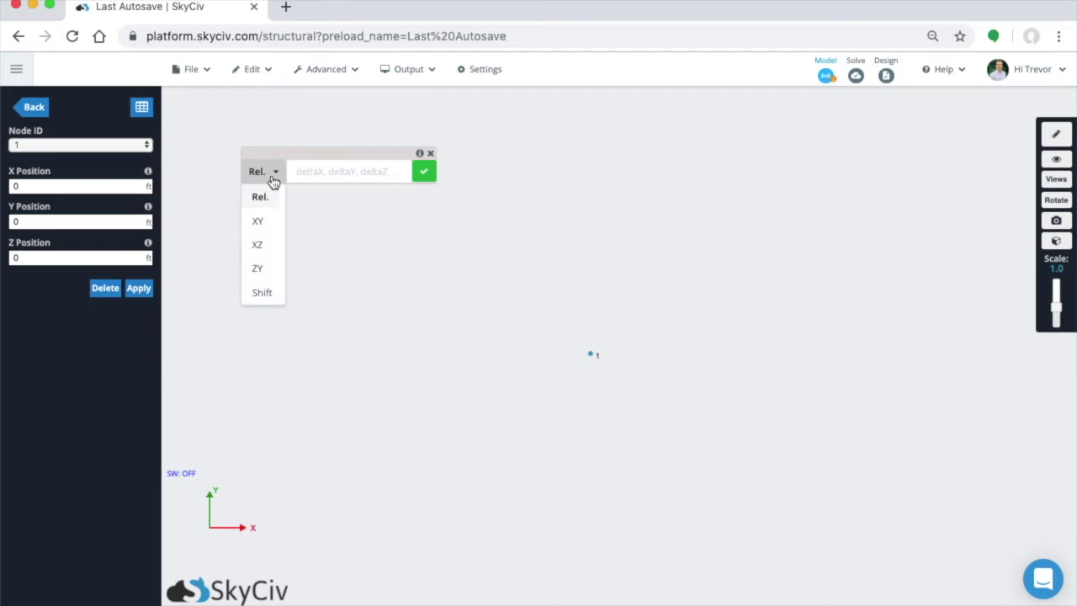
{"action": "left_click", "coordinate": [274, 181]}
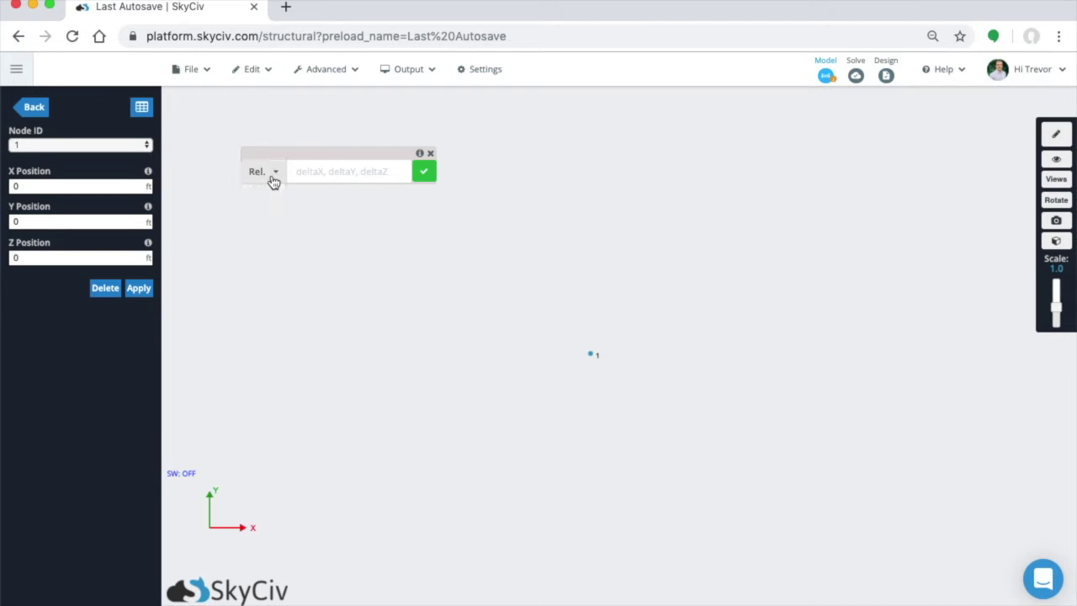
Reposition the relative member input and enter the X, Y, Z offsets 4,8,2 from node 1.
{"action": "left_click_drag", "start_coordinate": [312, 154], "coordinate": [352, 215]}
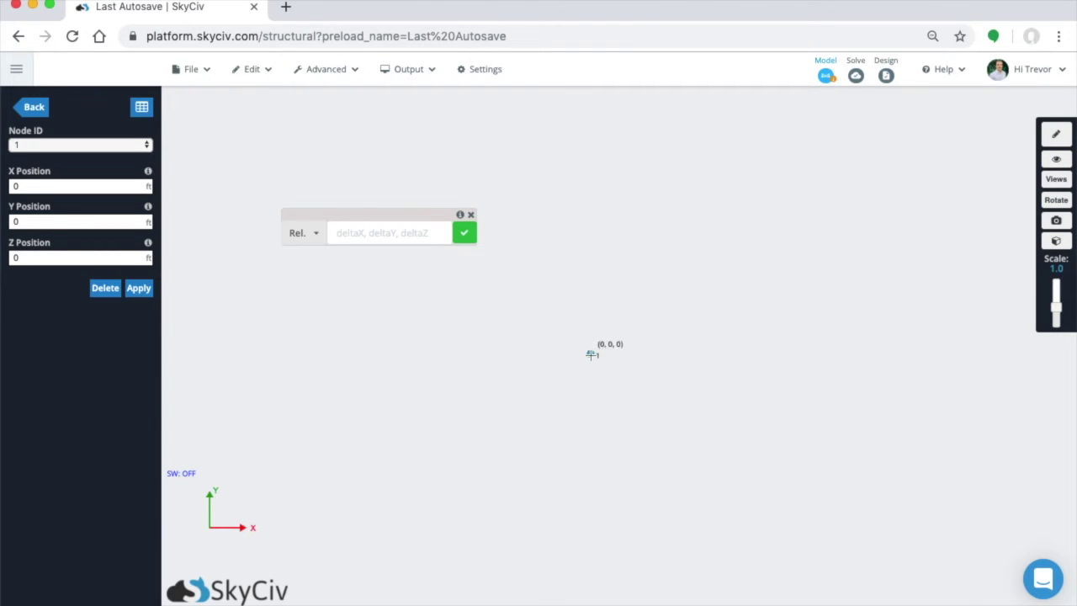
{"action": "left_click", "coordinate": [348, 234]}
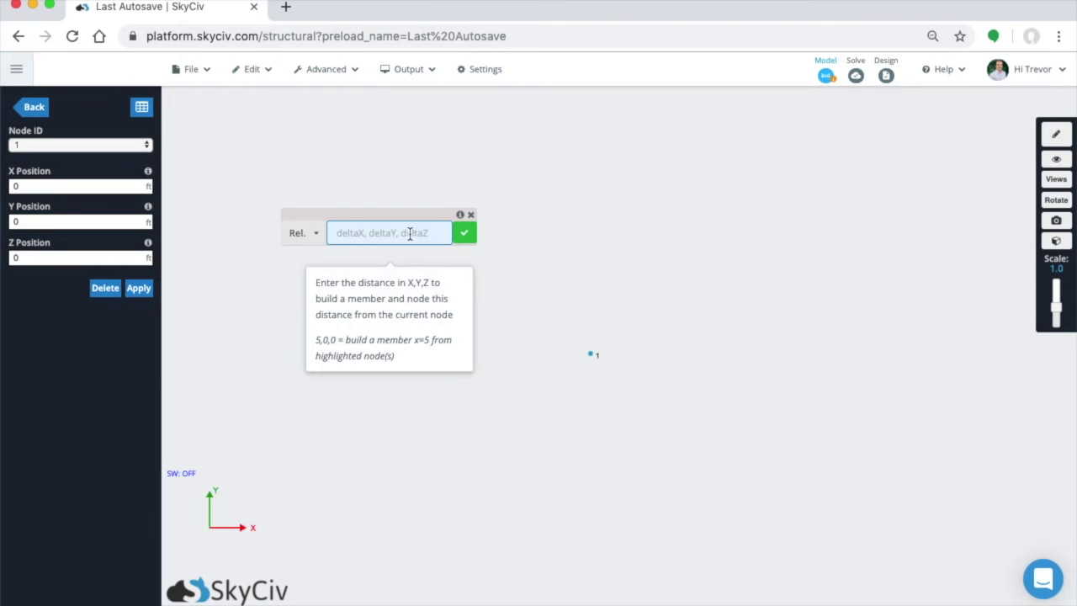
{"action": "left_click", "coordinate": [434, 232]}
{"action": "left_click", "coordinate": [337, 232]}
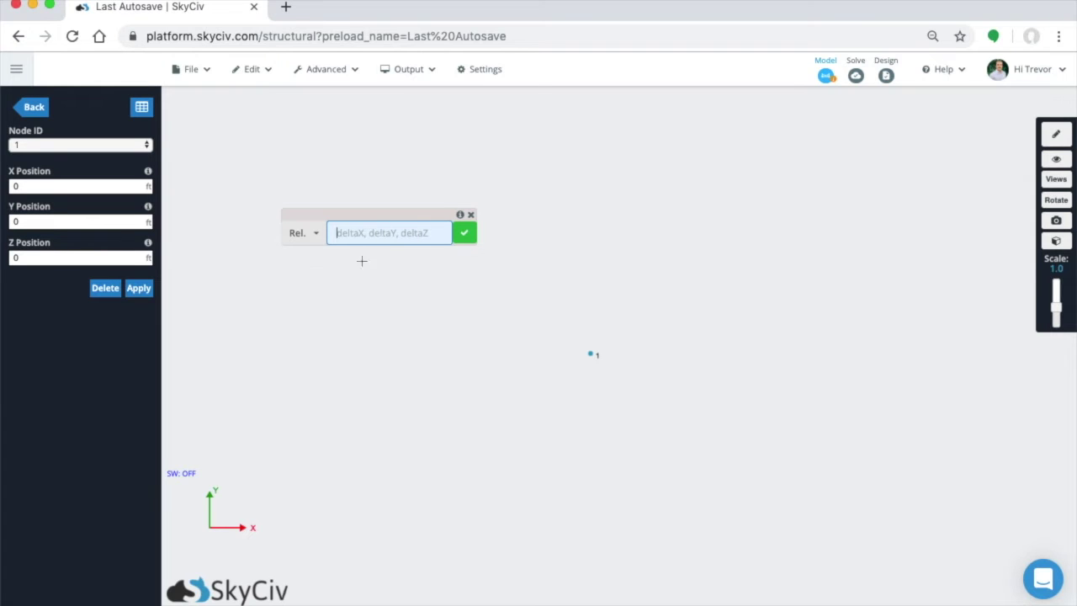
{"action": "left_click", "coordinate": [361, 231]}
{"action": "mouse_move", "coordinate": [378, 239]}
{"action": "mouse_move", "coordinate": [339, 232]}
{"action": "mouse_move", "coordinate": [589, 354]}
{"action": "type", "text": "4,8,2"}
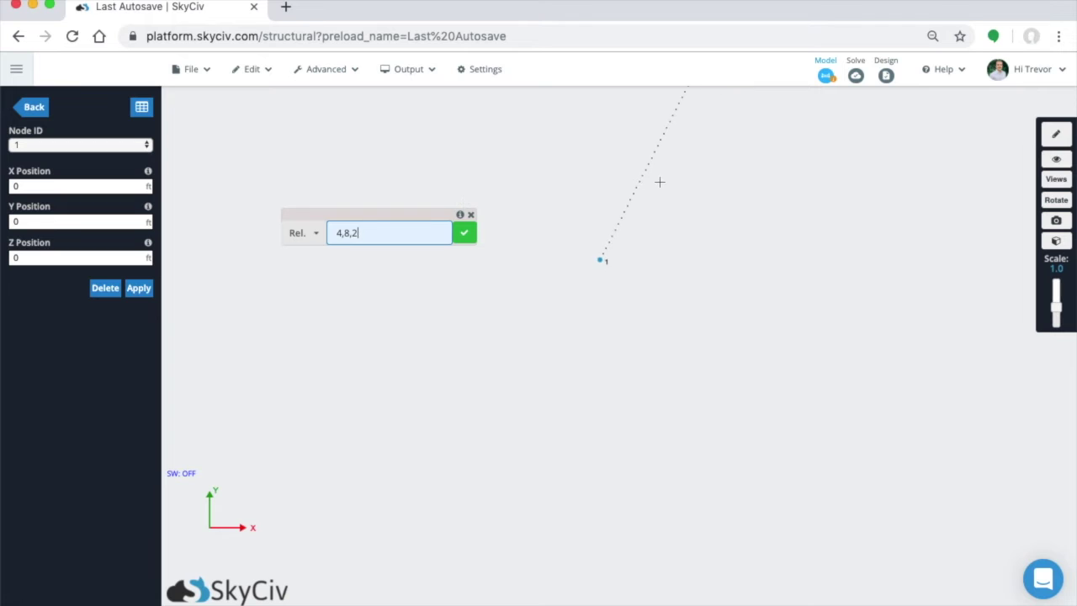
Reselect node 1 and build the member to a new node at the entered 4,8,2 offset.
{"action": "left_click", "coordinate": [626, 260]}
{"action": "left_click", "coordinate": [375, 231]}
{"action": "left_click", "coordinate": [390, 238]}
{"action": "left_click", "coordinate": [552, 354]}
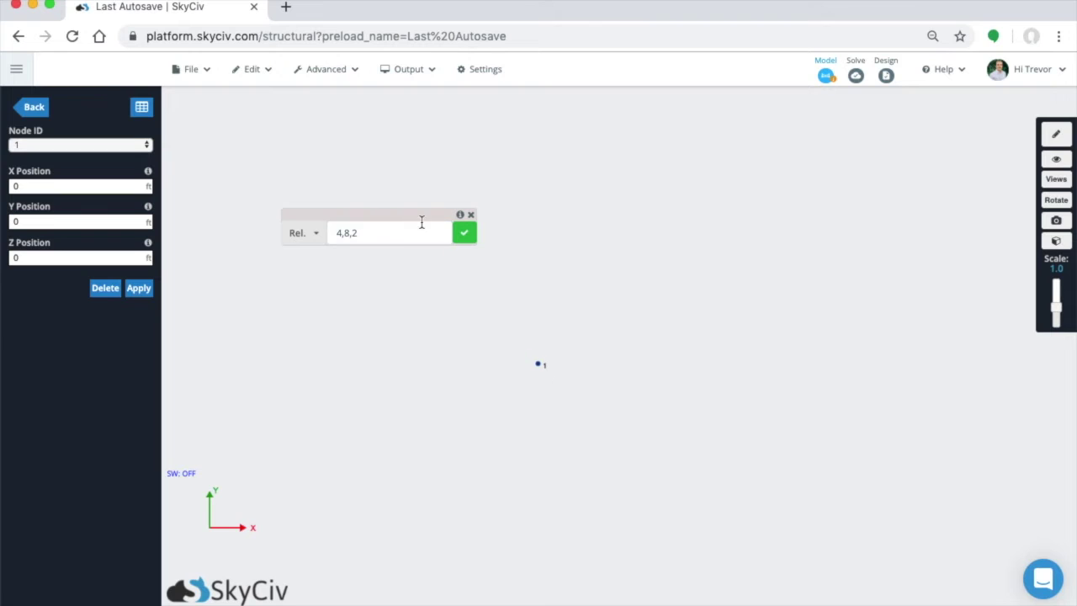
{"action": "left_click", "coordinate": [404, 238]}
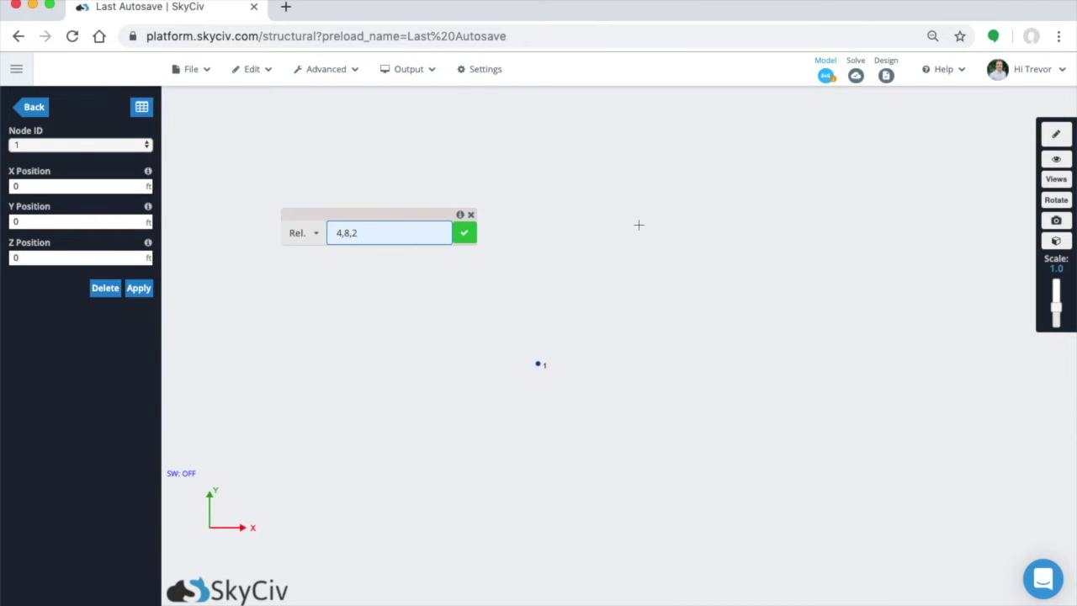
{"action": "left_click", "coordinate": [537, 364]}
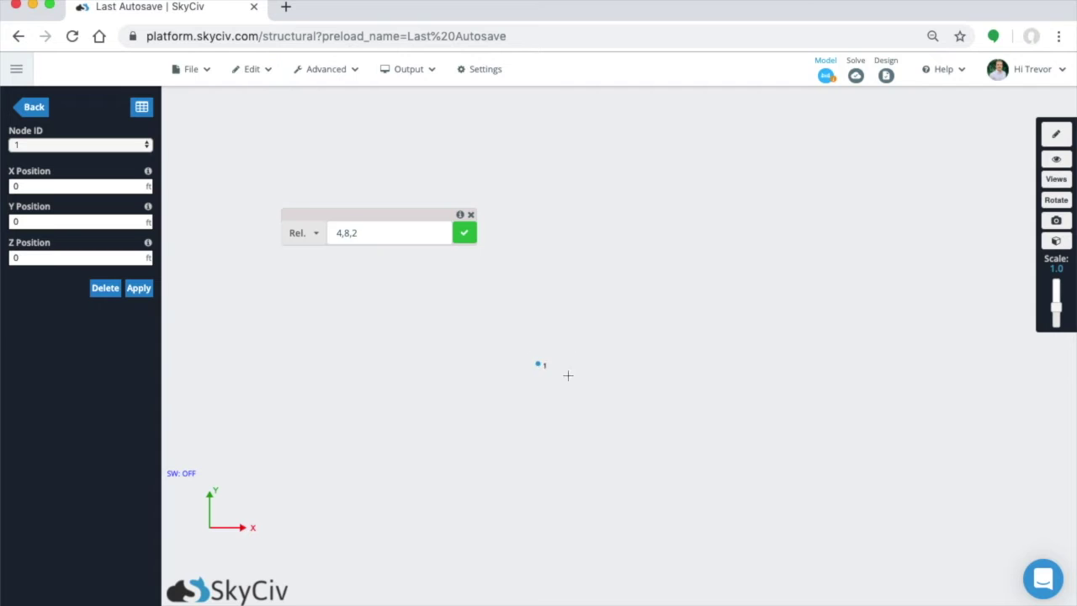
{"action": "left_click_drag", "start_coordinate": [623, 377], "coordinate": [361, 205]}
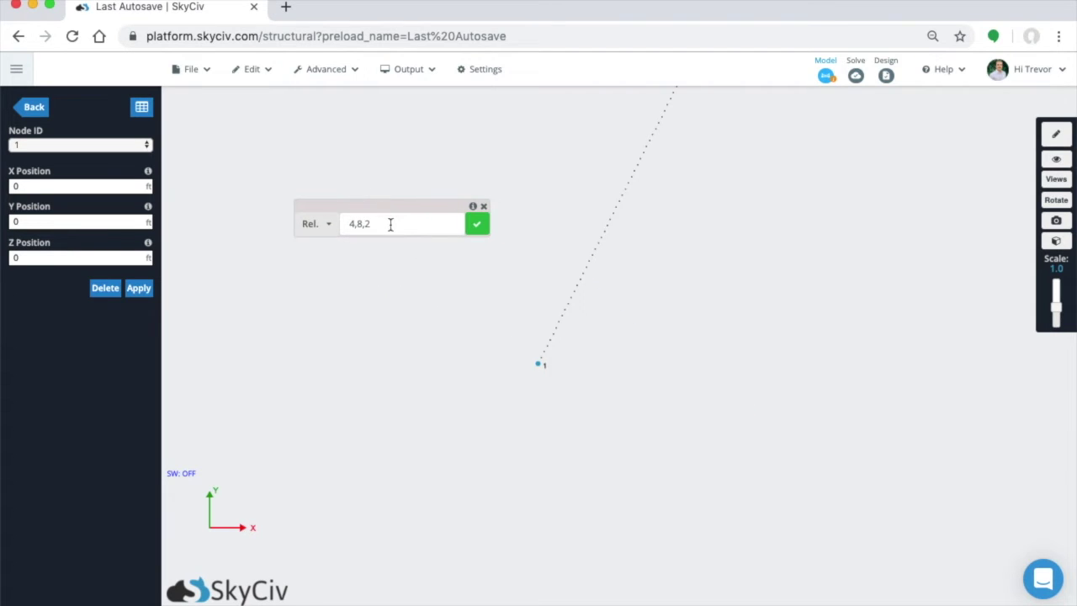
{"action": "left_click", "coordinate": [478, 225]}
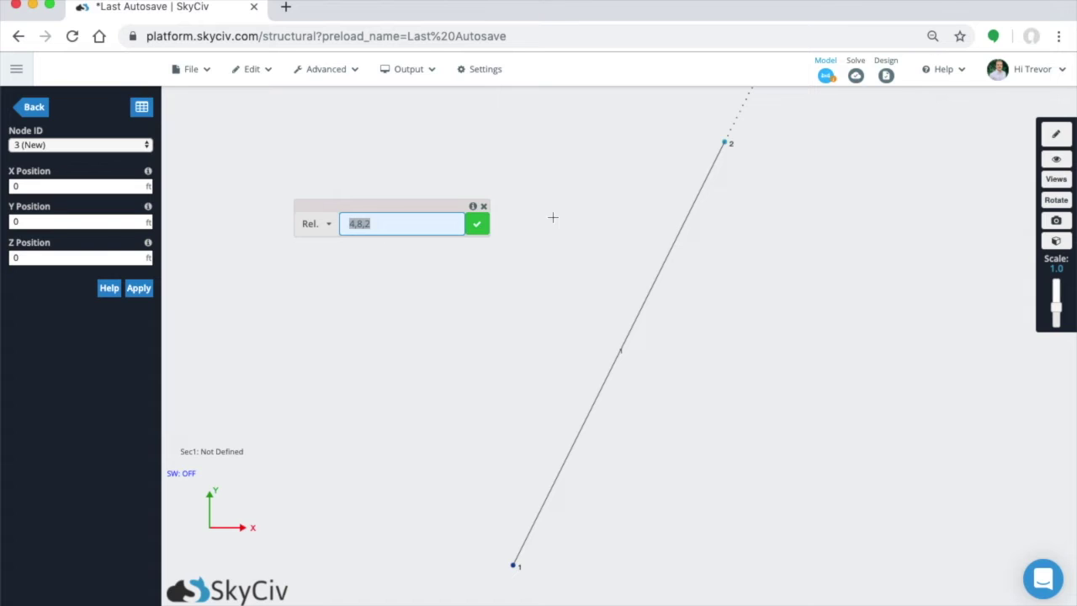
Examine the new member and check the coordinates of its end node.
{"action": "scroll", "coordinate": [591, 219], "scroll_direction": "down", "scroll_amount": 3}
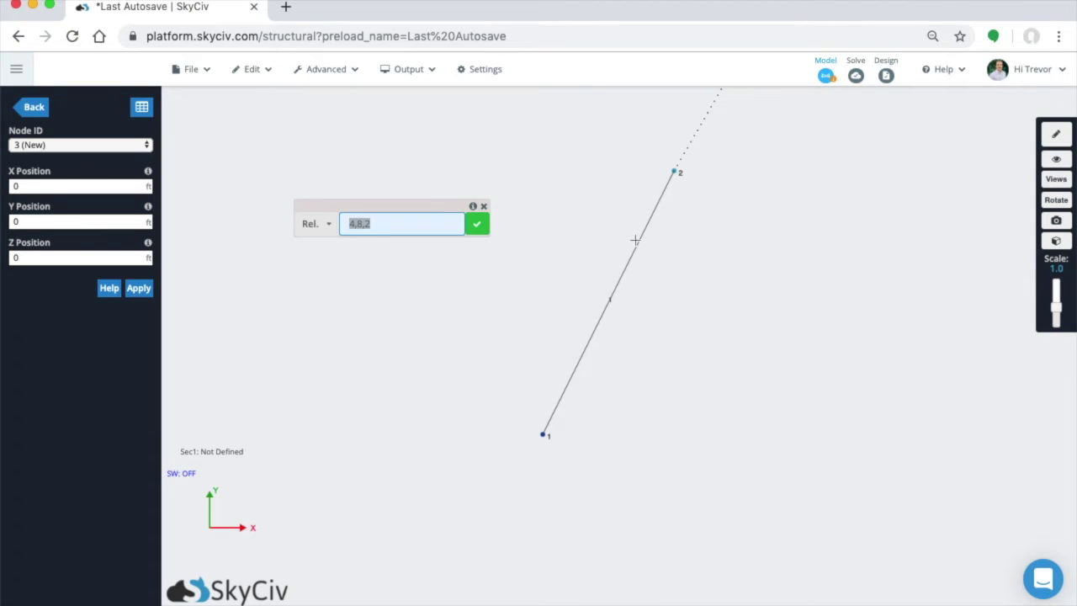
{"action": "mouse_move", "coordinate": [675, 171]}
{"action": "left_click", "coordinate": [386, 223]}
{"action": "scroll", "coordinate": [555, 265], "scroll_direction": "down", "scroll_amount": 3}
{"action": "left_click_drag", "start_coordinate": [600, 219], "coordinate": [572, 260]}
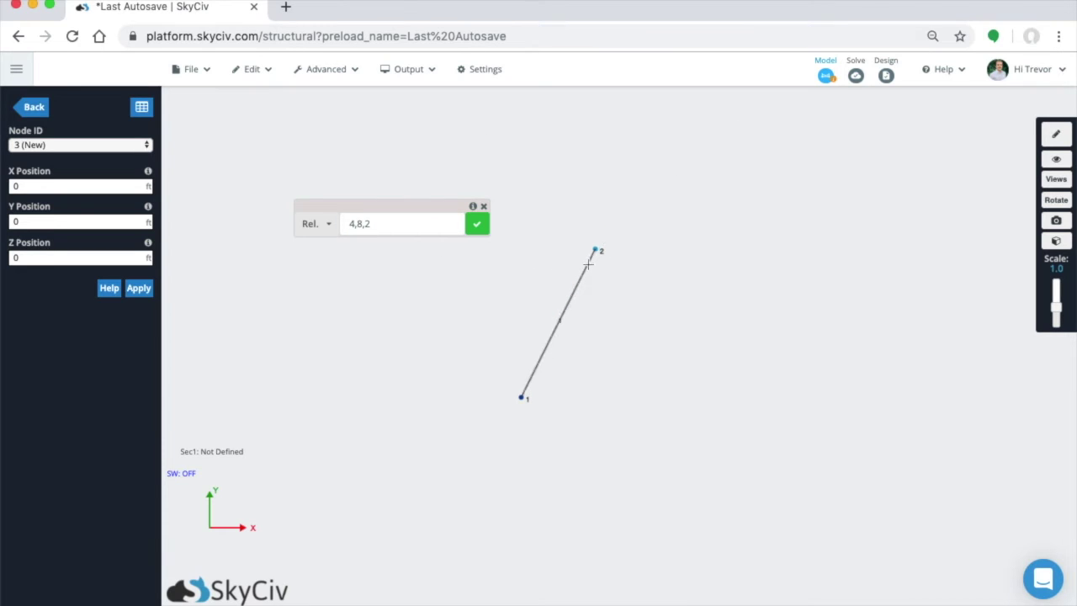
{"action": "scroll", "coordinate": [594, 250], "scroll_direction": "up", "scroll_amount": 3}
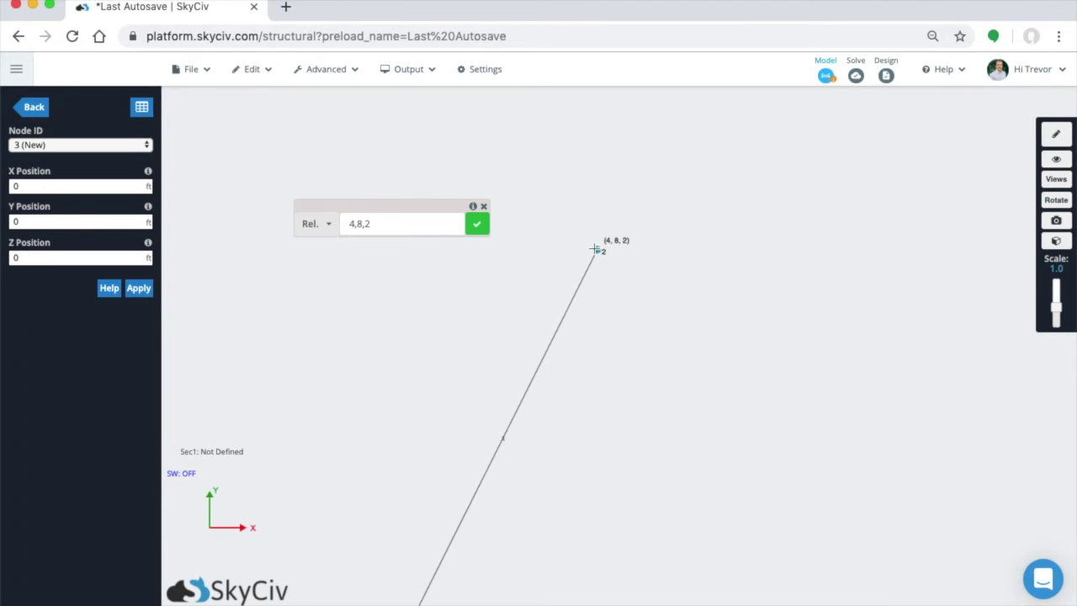
{"action": "scroll", "coordinate": [559, 249], "scroll_direction": "down", "scroll_amount": 1}
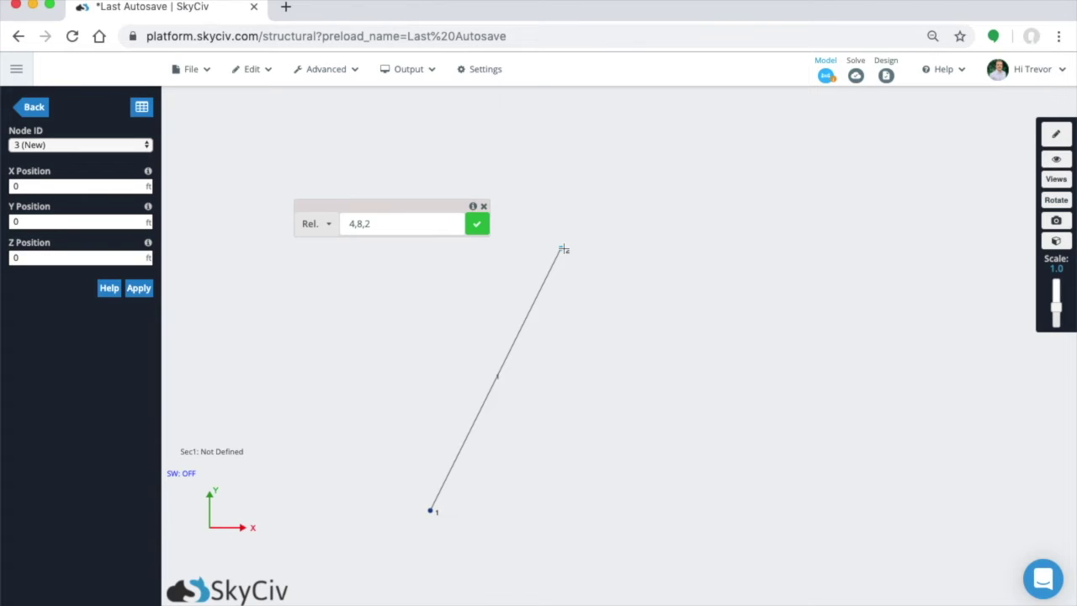
Build a second member from node 2 with the relative offsets 3,6,9.
{"action": "left_click", "coordinate": [413, 222]}
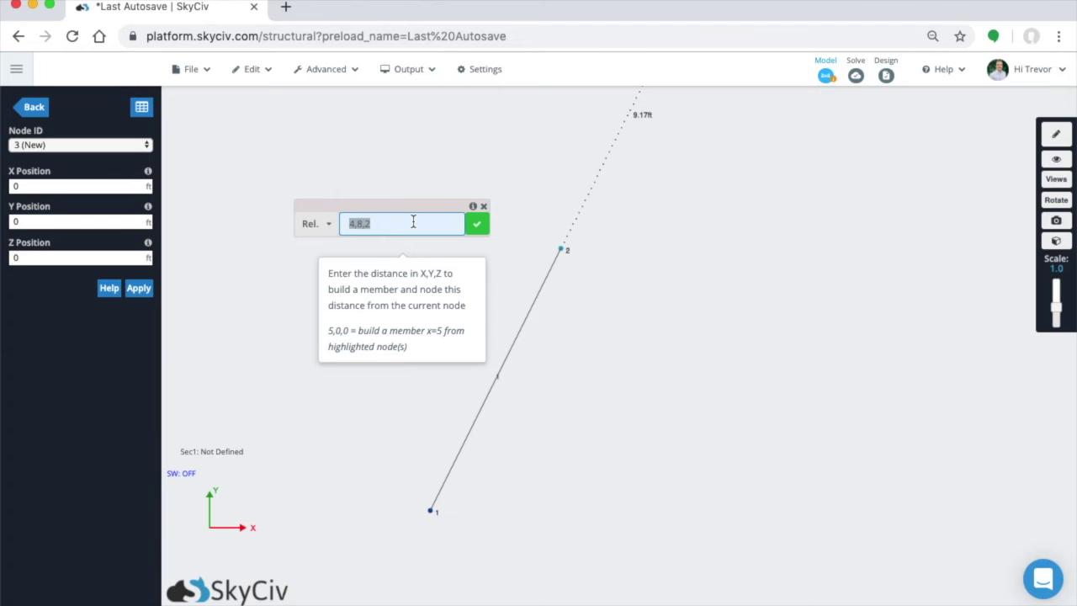
{"action": "key", "text": "BackSpace"}
{"action": "scroll", "coordinate": [580, 210], "scroll_direction": "down", "scroll_amount": 3}
{"action": "left_click", "coordinate": [593, 204]}
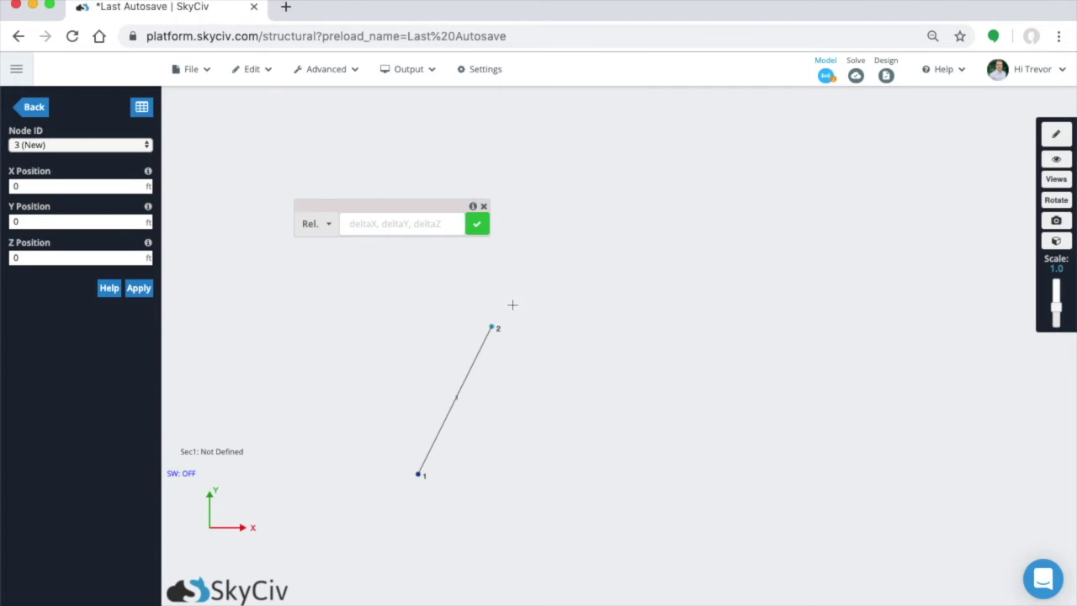
{"action": "left_click", "coordinate": [441, 223]}
{"action": "type", "text": "3"}
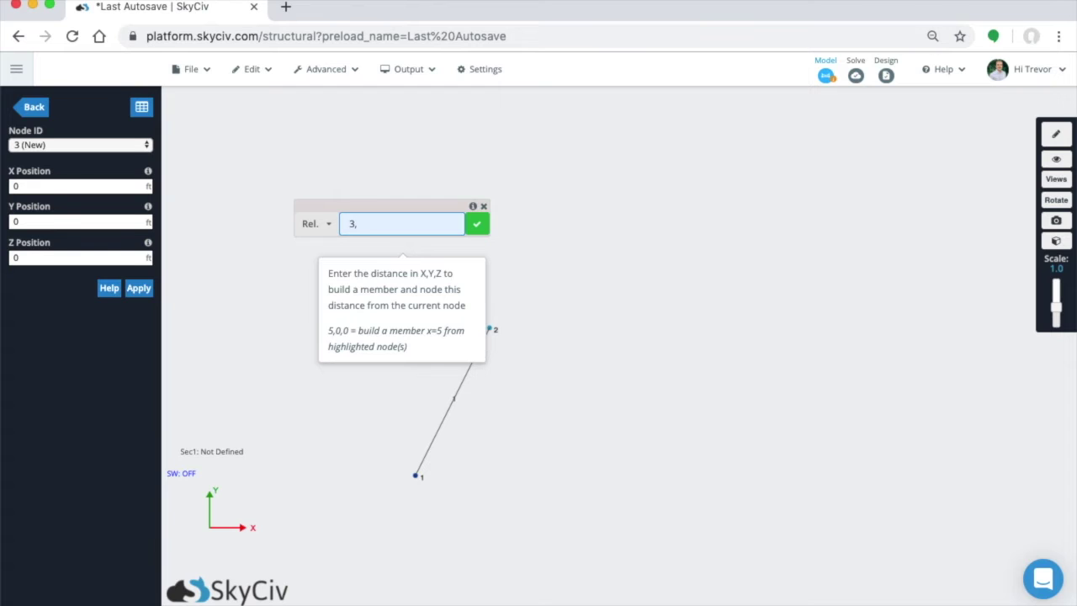
{"action": "type", "text": ",6,9"}
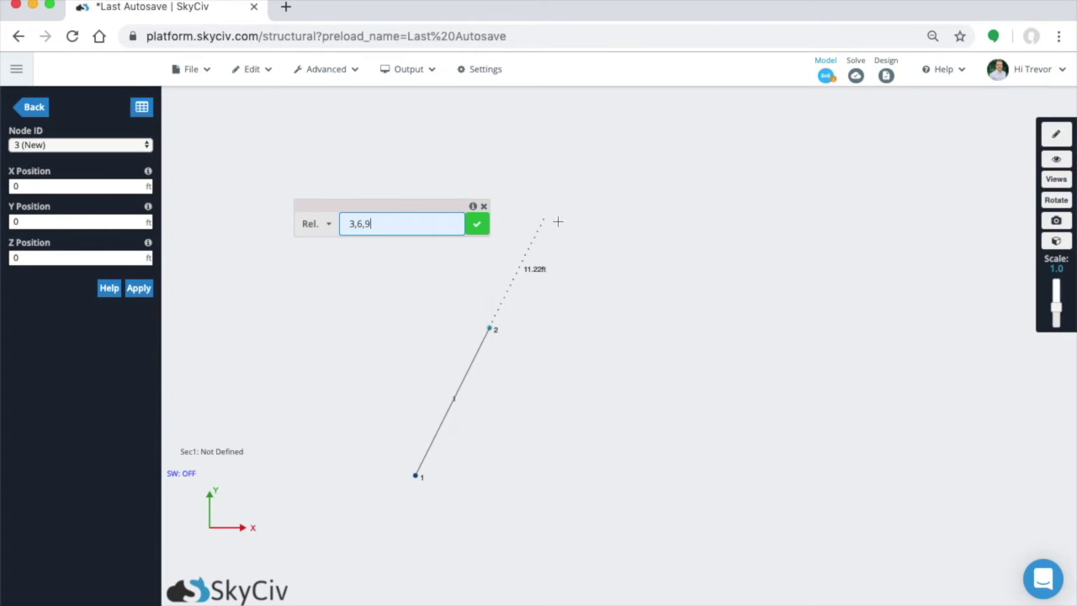
{"action": "left_click", "coordinate": [483, 227]}
{"action": "left_click", "coordinate": [572, 210]}
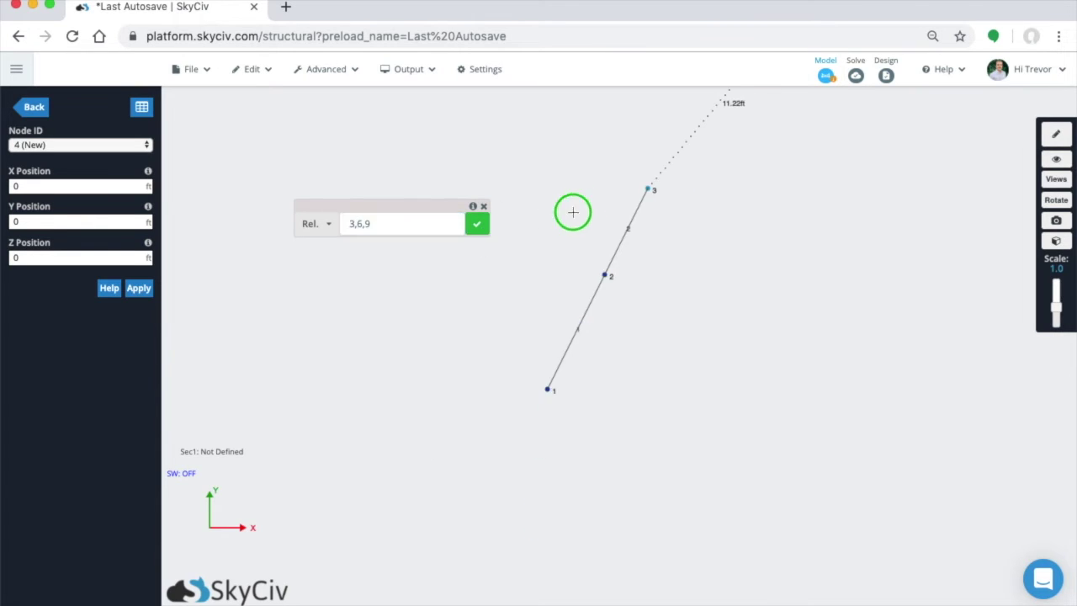
Build a third member from node 3 with the relative offsets 1,10,6.
{"action": "left_click", "coordinate": [412, 227]}
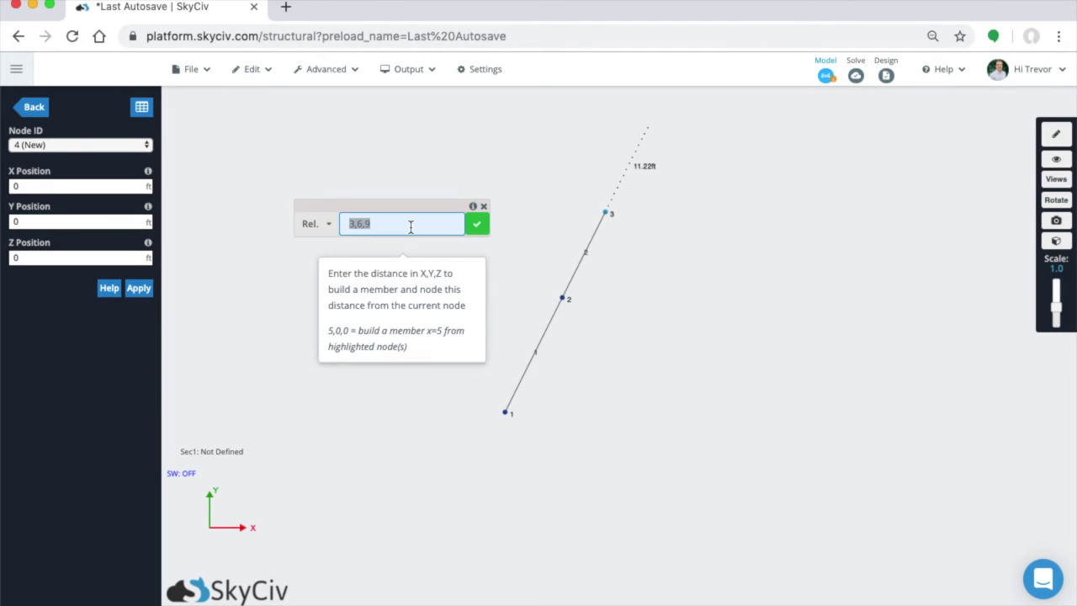
{"action": "type", "text": "1,10,6"}
{"action": "left_click", "coordinate": [478, 224]}
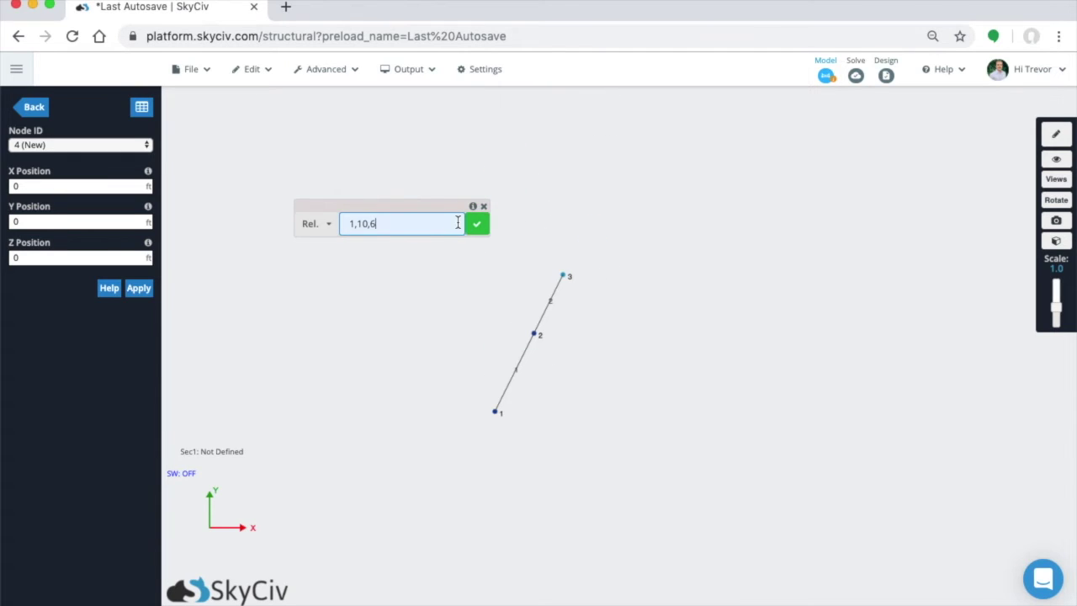
{"action": "left_click", "coordinate": [476, 223]}
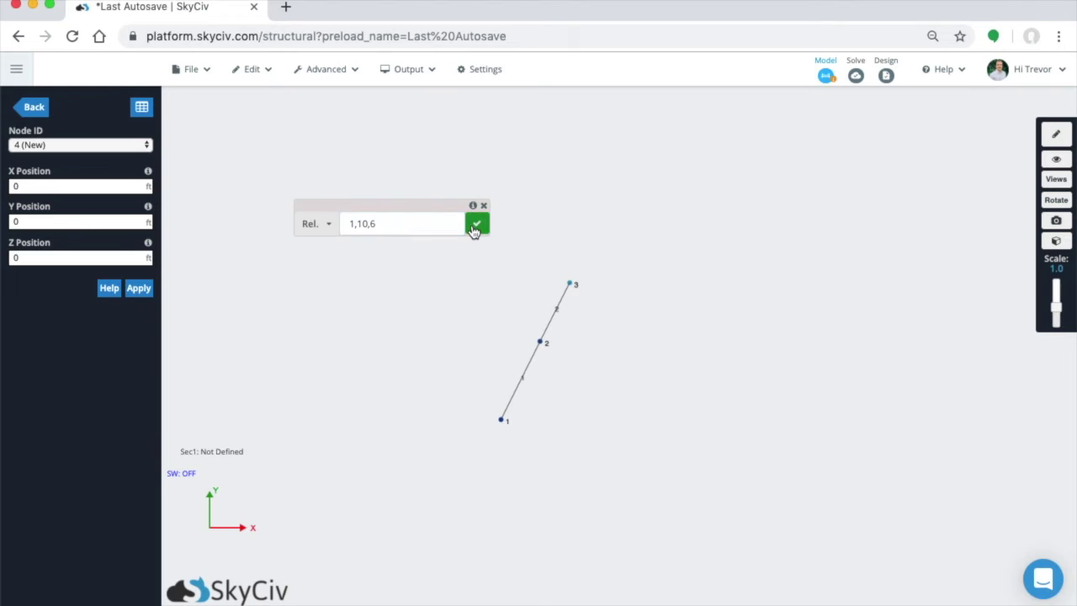
Build a fourth member from node 4 with the relative offsets 0,5,0 and close the offset entry box.
{"action": "left_click", "coordinate": [457, 272]}
{"action": "left_click", "coordinate": [433, 231]}
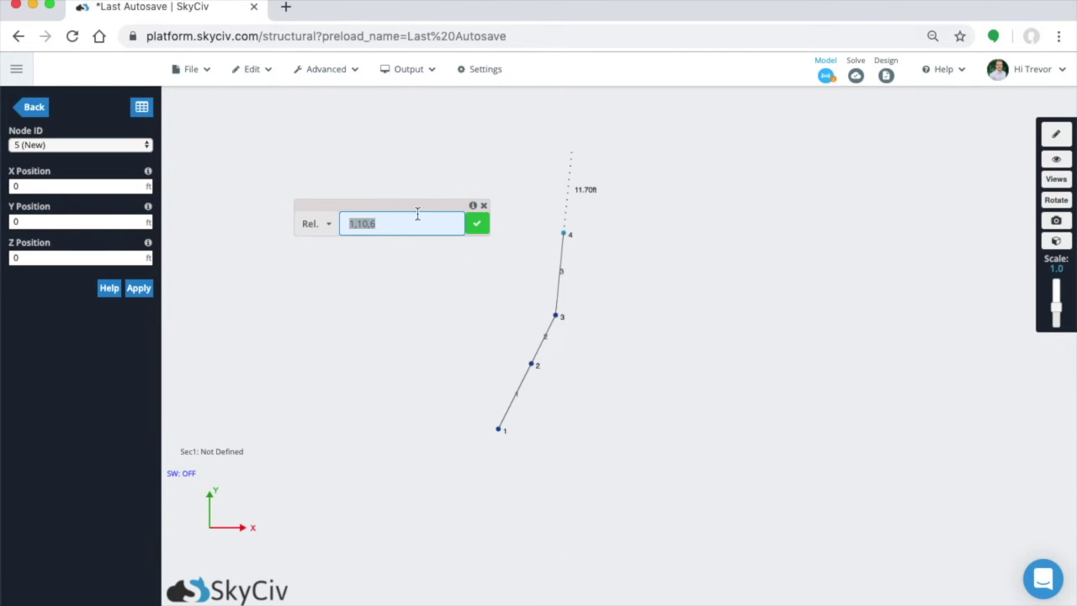
{"action": "left_click", "coordinate": [387, 224]}
{"action": "left_click_drag", "start_coordinate": [348, 224], "coordinate": [364, 224]}
{"action": "double_click", "coordinate": [394, 224]}
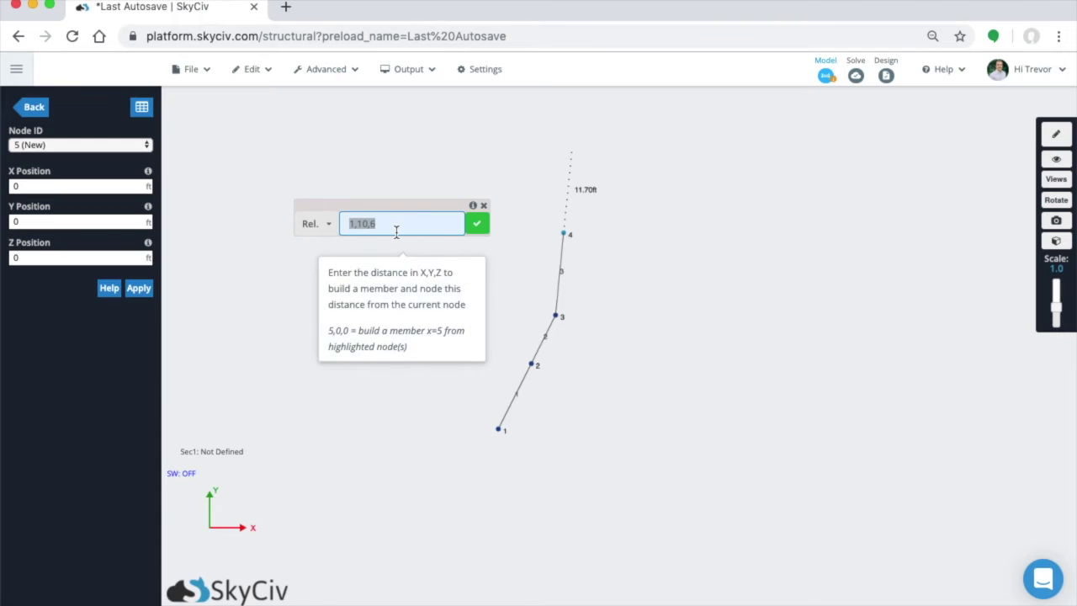
{"action": "type", "text": "0"}
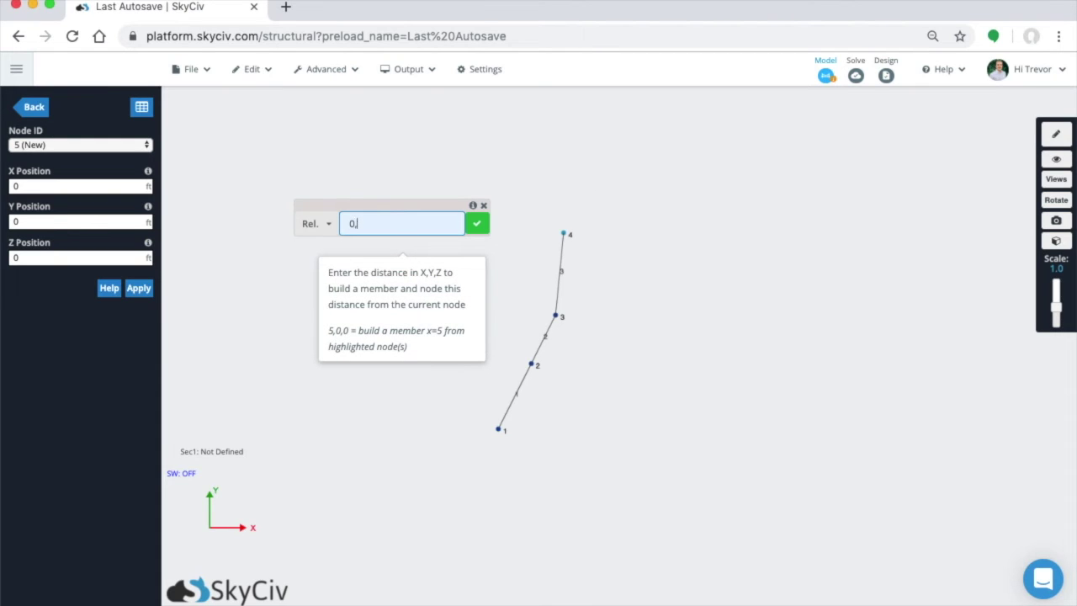
{"action": "type", "text": ",5,0"}
{"action": "key", "text": "Return"}
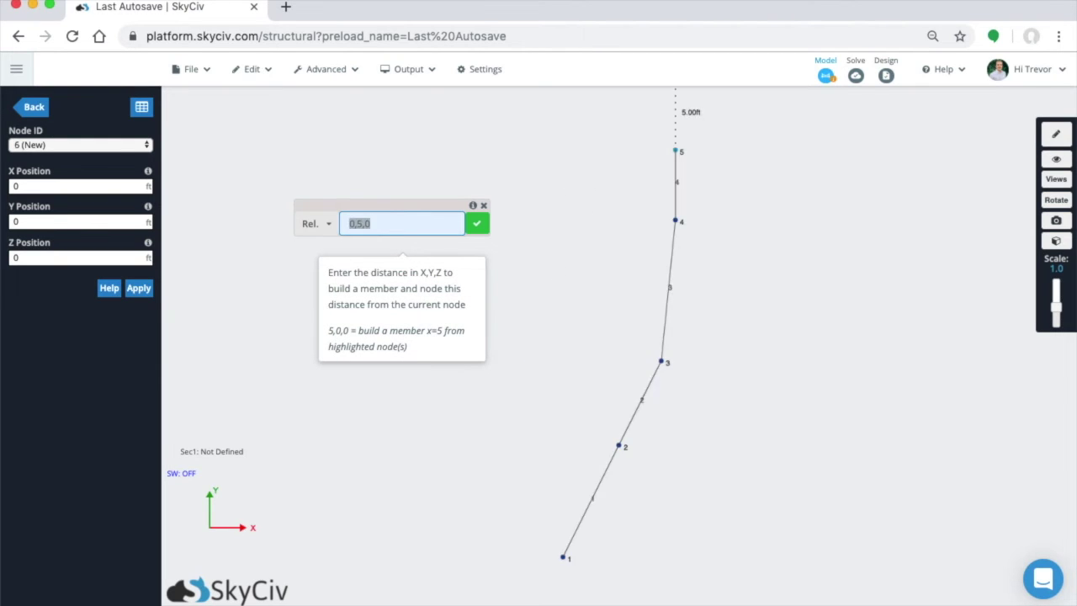
{"action": "left_click", "coordinate": [483, 206]}
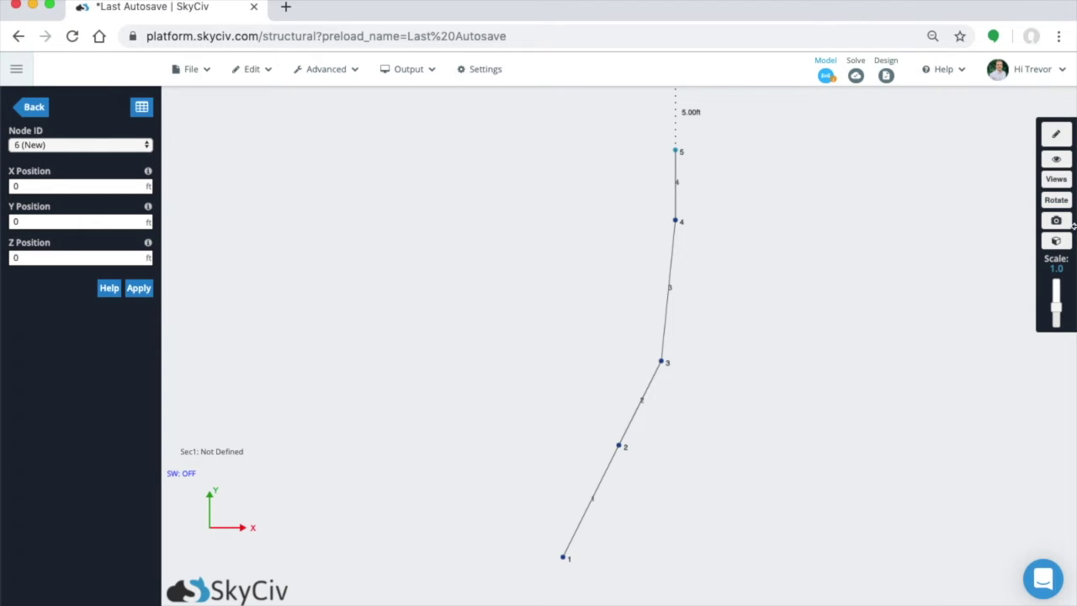
Examine the member chain in the isometric view and from other rotated 3D angles.
{"action": "left_click", "coordinate": [1056, 178]}
{"action": "left_click", "coordinate": [1052, 243]}
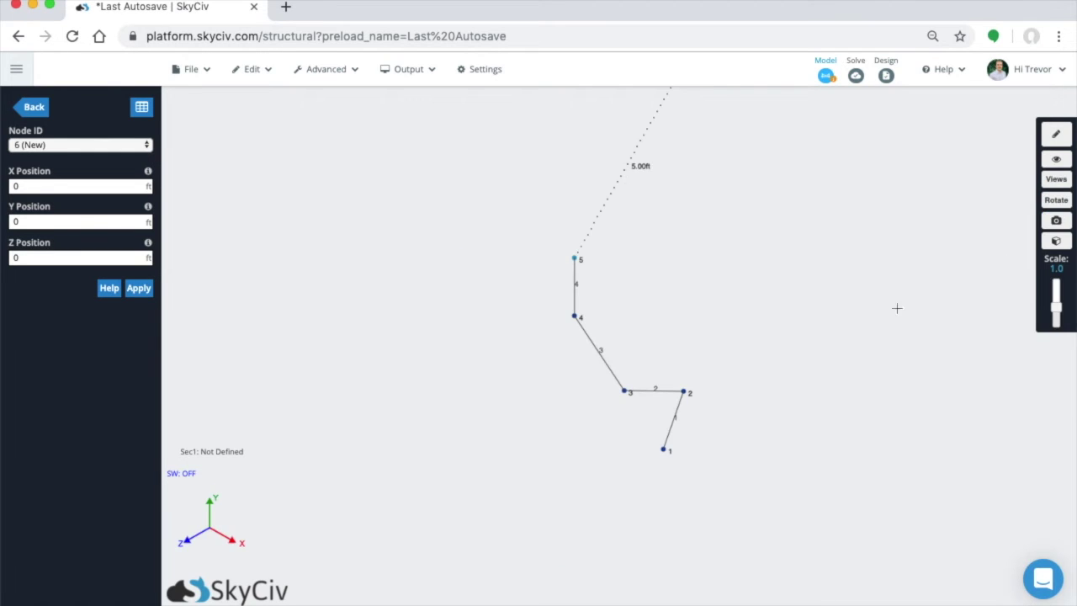
{"action": "left_click", "coordinate": [1056, 133]}
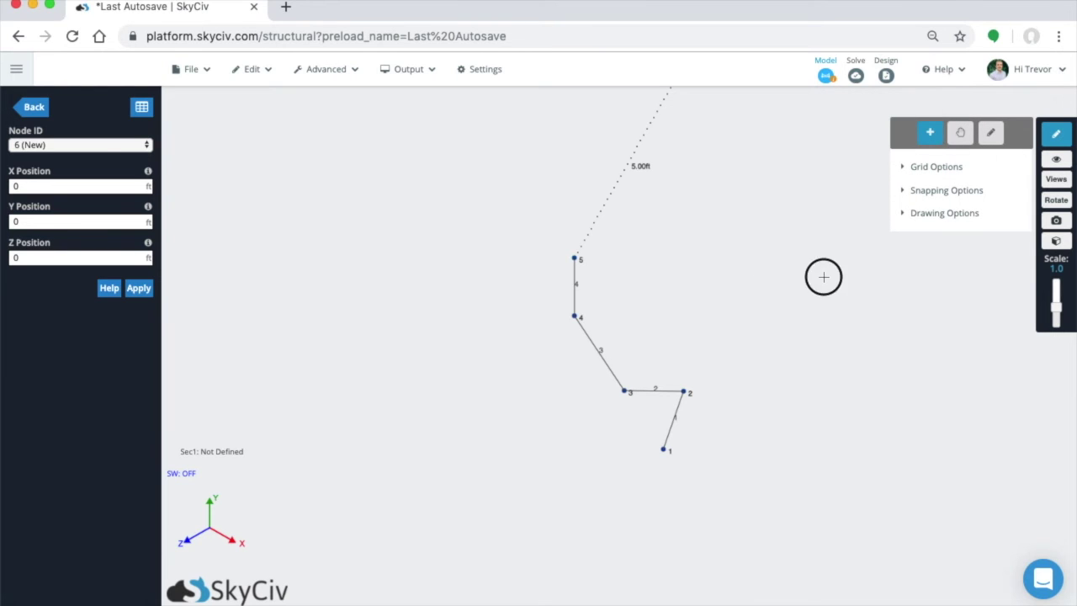
{"action": "mouse_move", "coordinate": [822, 274]}
{"action": "right_mouse_down"}
{"action": "mouse_move", "coordinate": [632, 320]}
{"action": "mouse_move", "coordinate": [563, 272]}
{"action": "mouse_move", "coordinate": [743, 281]}
{"action": "mouse_move", "coordinate": [812, 260]}
{"action": "mouse_move", "coordinate": [709, 255]}
{"action": "mouse_move", "coordinate": [805, 252]}
{"action": "mouse_move", "coordinate": [777, 260]}
{"action": "mouse_move", "coordinate": [742, 426]}
{"action": "mouse_move", "coordinate": [652, 429]}
{"action": "mouse_move", "coordinate": [493, 392]}
{"action": "mouse_move", "coordinate": [551, 392]}
{"action": "right_mouse_up"}
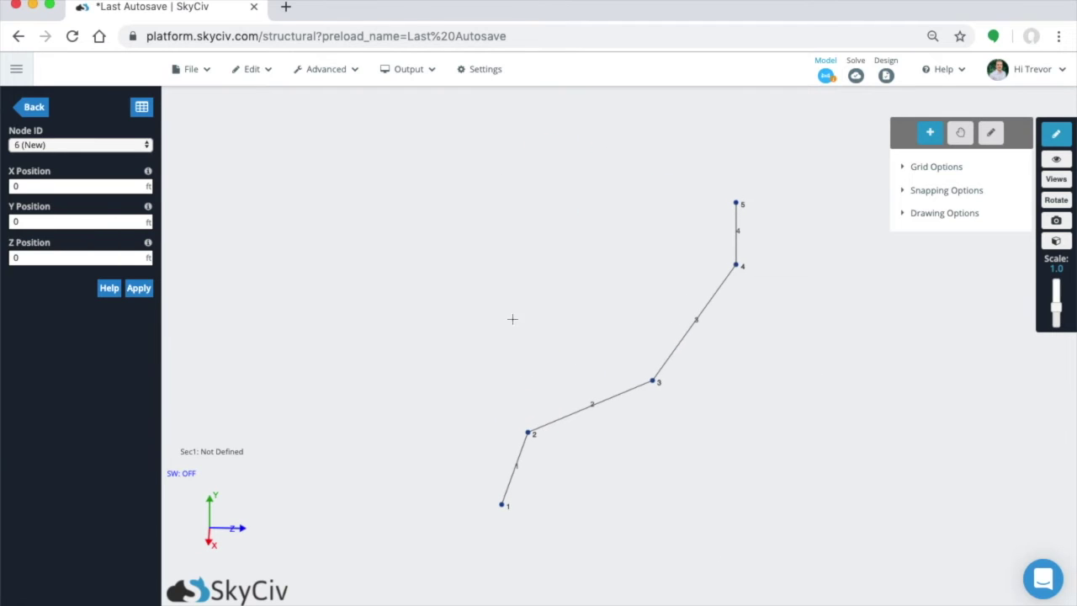
{"action": "right_click_drag", "start_coordinate": [561, 459], "coordinate": [533, 450]}
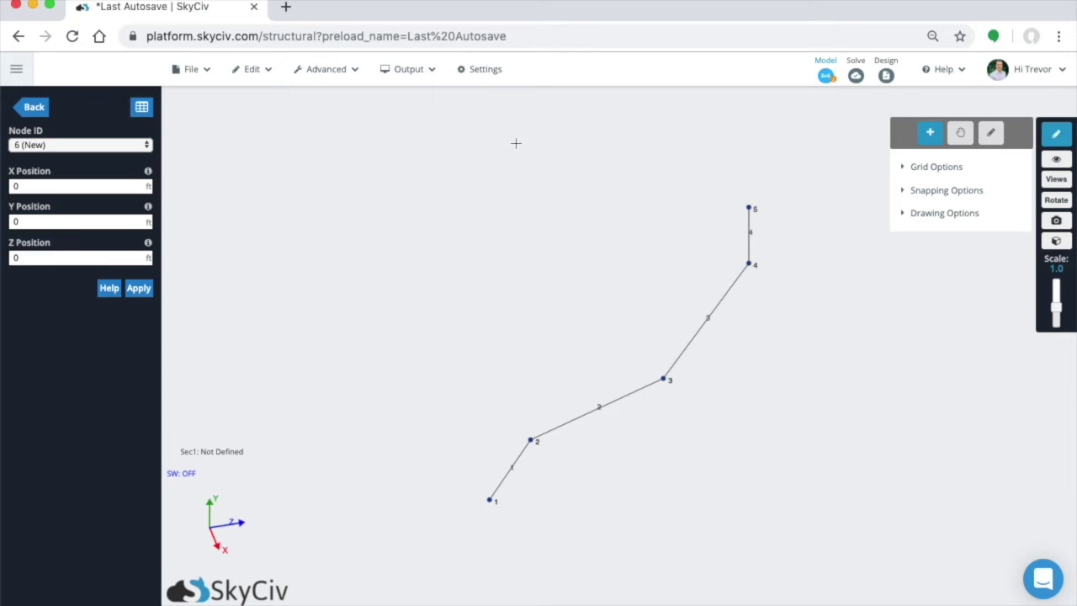
{"action": "mouse_move", "coordinate": [515, 143]}
{"action": "right_mouse_down"}
{"action": "mouse_move", "coordinate": [567, 235]}
{"action": "mouse_move", "coordinate": [519, 157]}
{"action": "mouse_move", "coordinate": [529, 159]}
{"action": "right_mouse_up"}
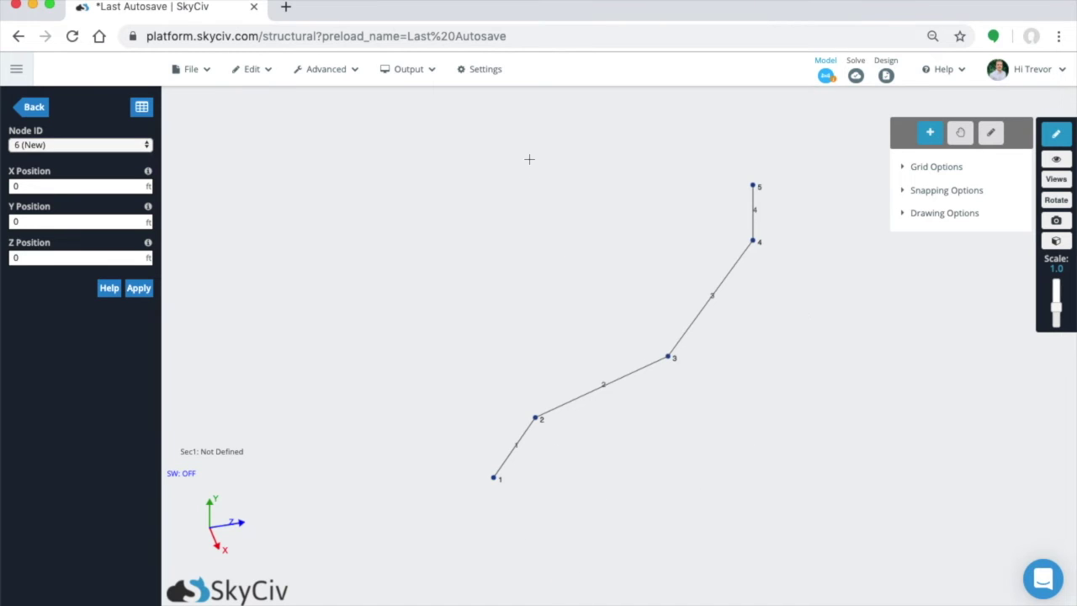
Delete the whole chain of members together with every node except node 1.
{"action": "left_click_drag", "start_coordinate": [496, 143], "coordinate": [830, 493]}
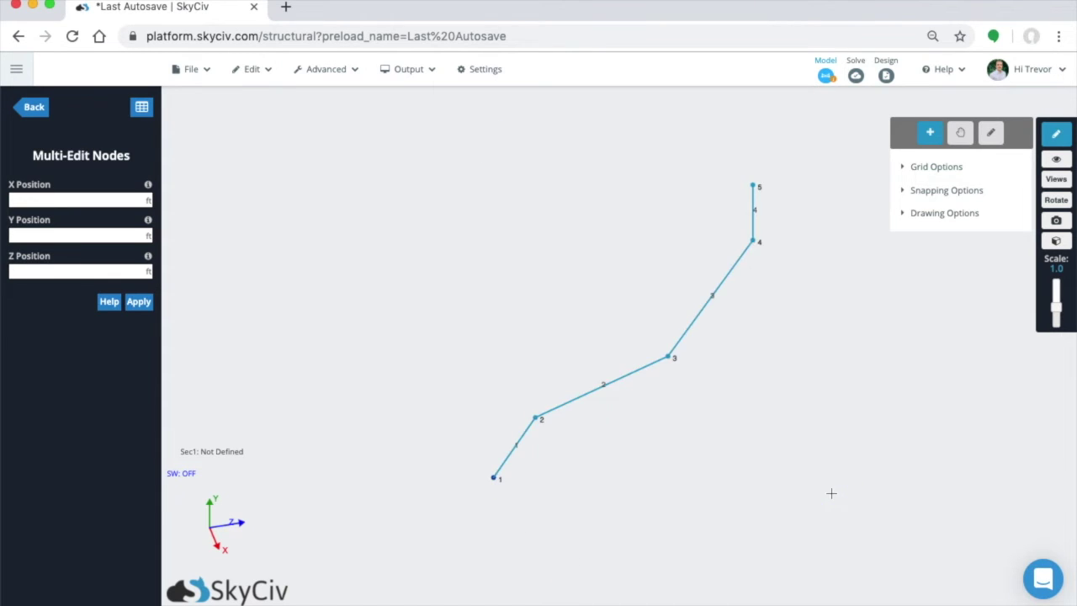
{"action": "key", "text": "Delete"}
{"action": "key", "text": "Return"}
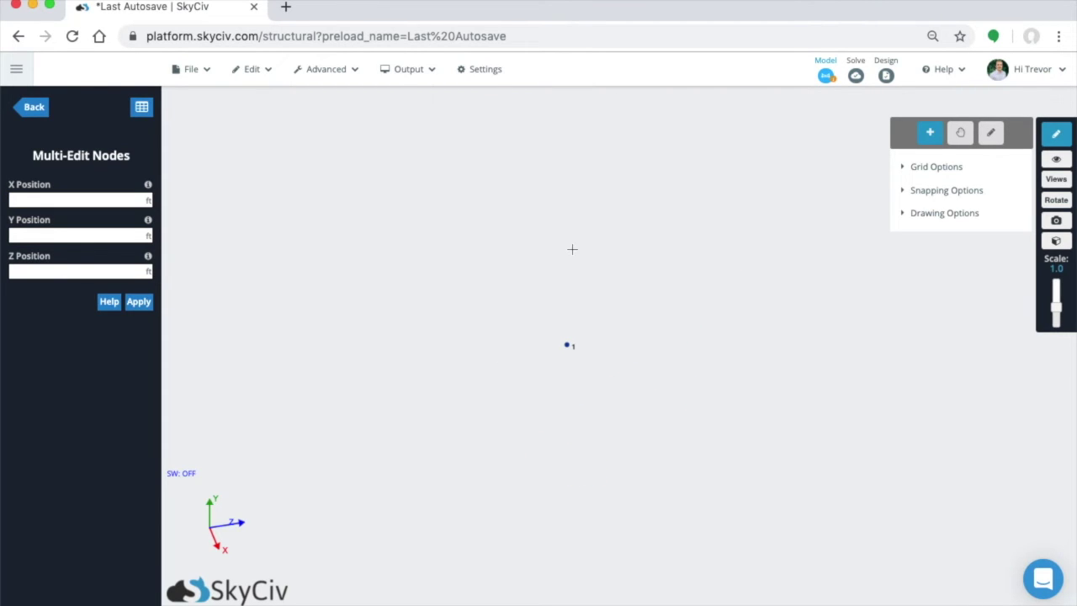
Select node 1, show it in the front view and set its member entry mode to XY.
{"action": "left_click", "coordinate": [568, 345]}
{"action": "type", "text": "0,5,0"}
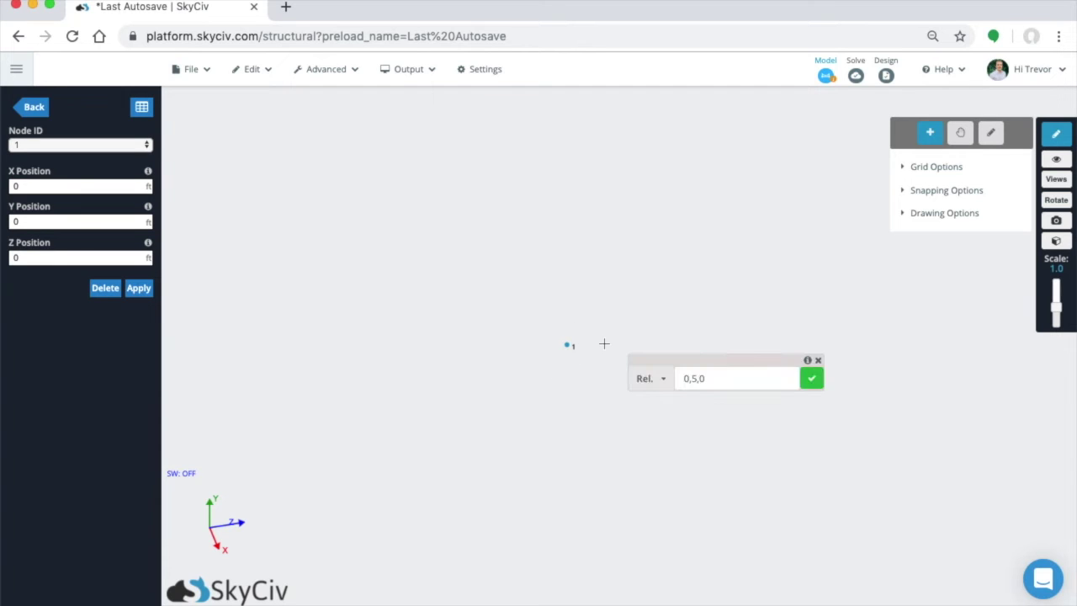
{"action": "left_click_drag", "start_coordinate": [682, 359], "coordinate": [372, 240]}
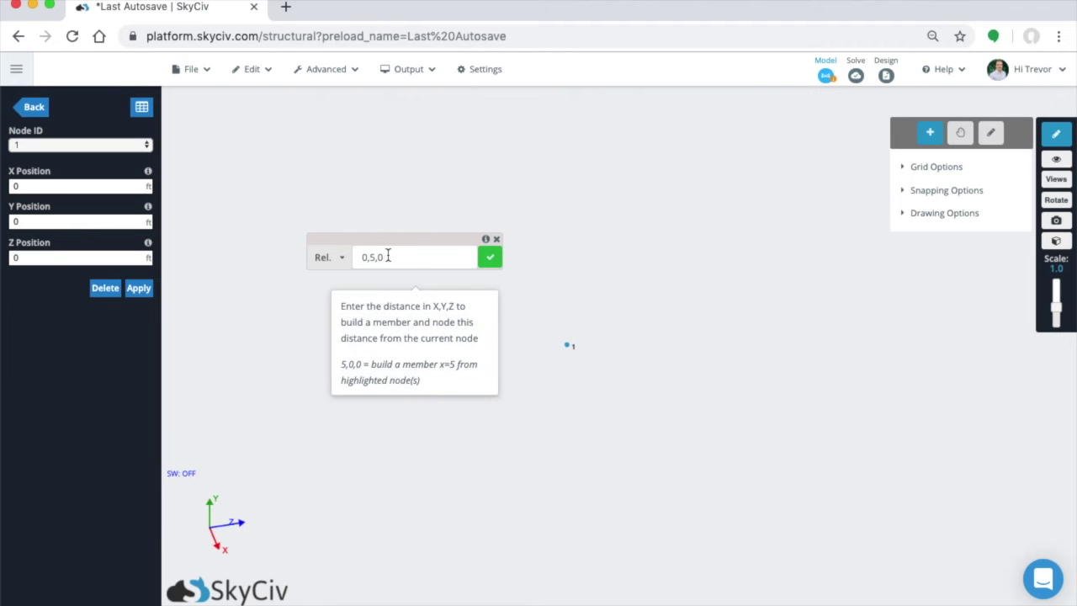
{"action": "left_click", "coordinate": [329, 257]}
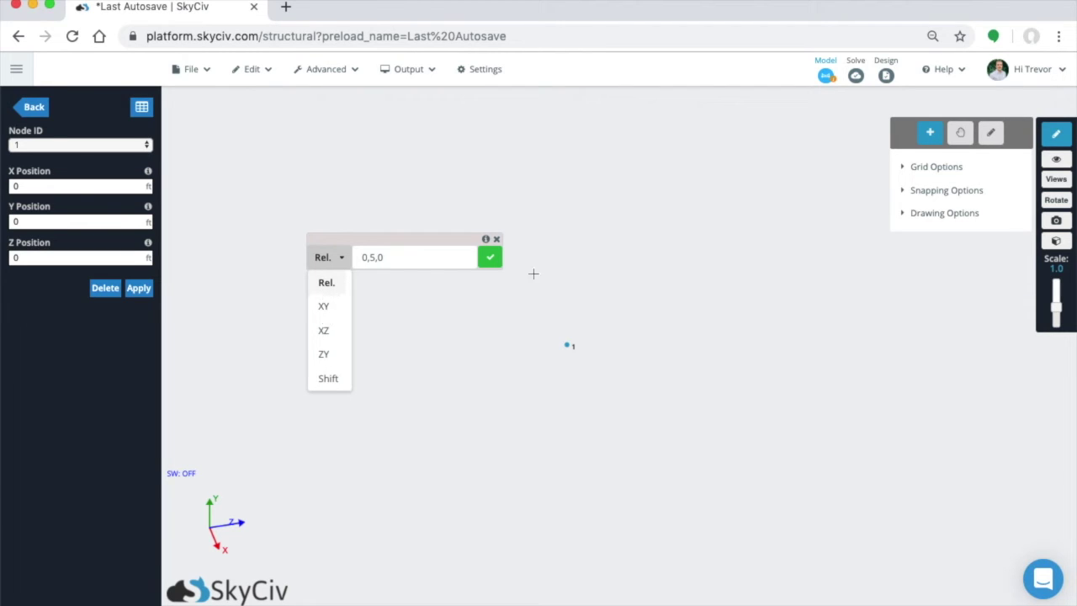
{"action": "left_click", "coordinate": [1056, 160]}
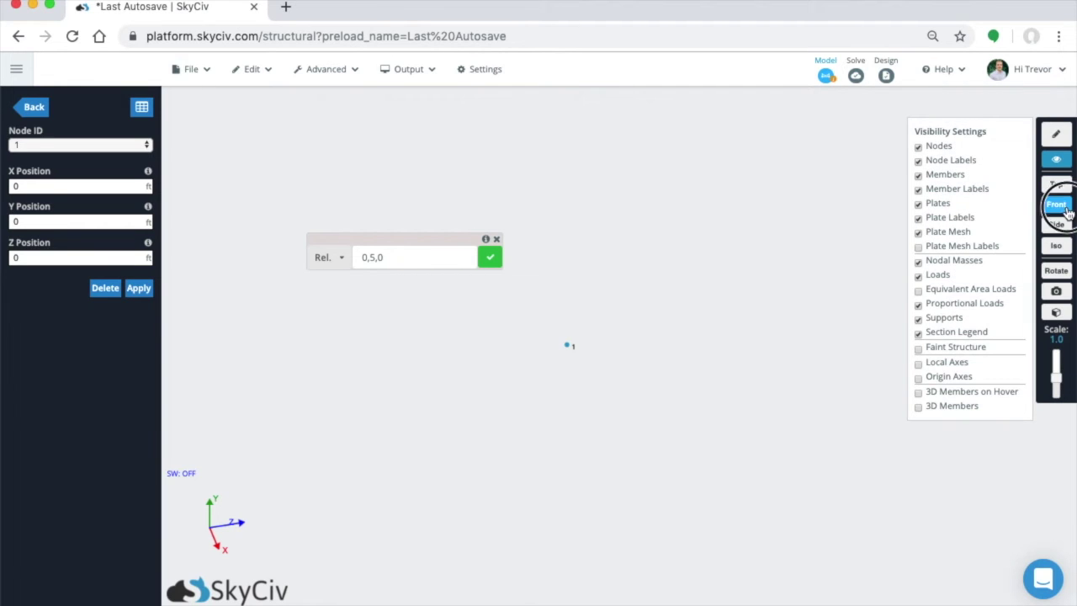
{"action": "left_click", "coordinate": [1058, 184]}
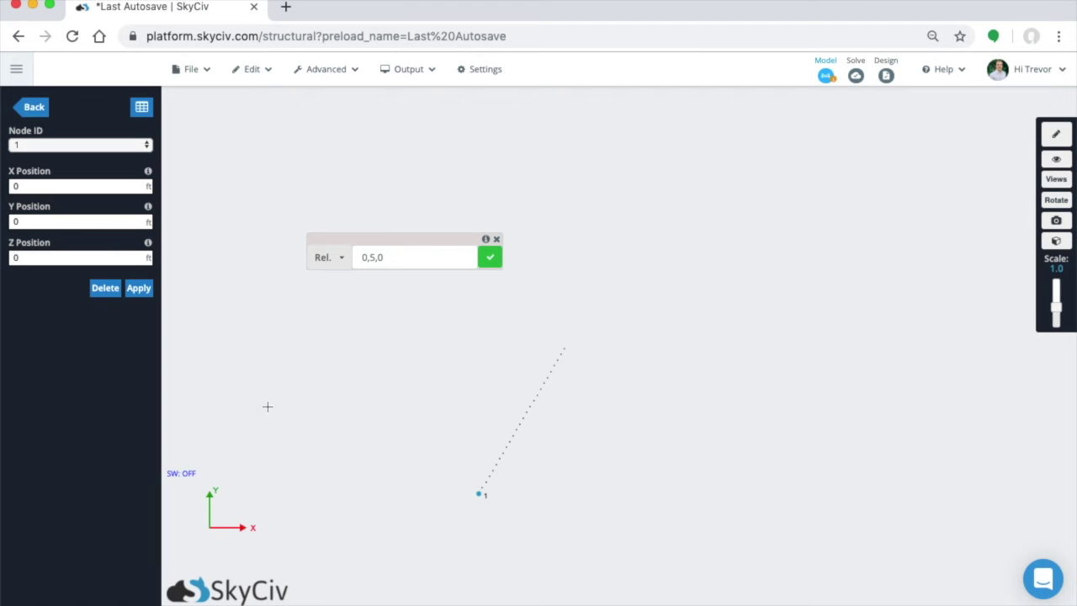
{"action": "left_click_drag", "start_coordinate": [421, 241], "coordinate": [368, 277]}
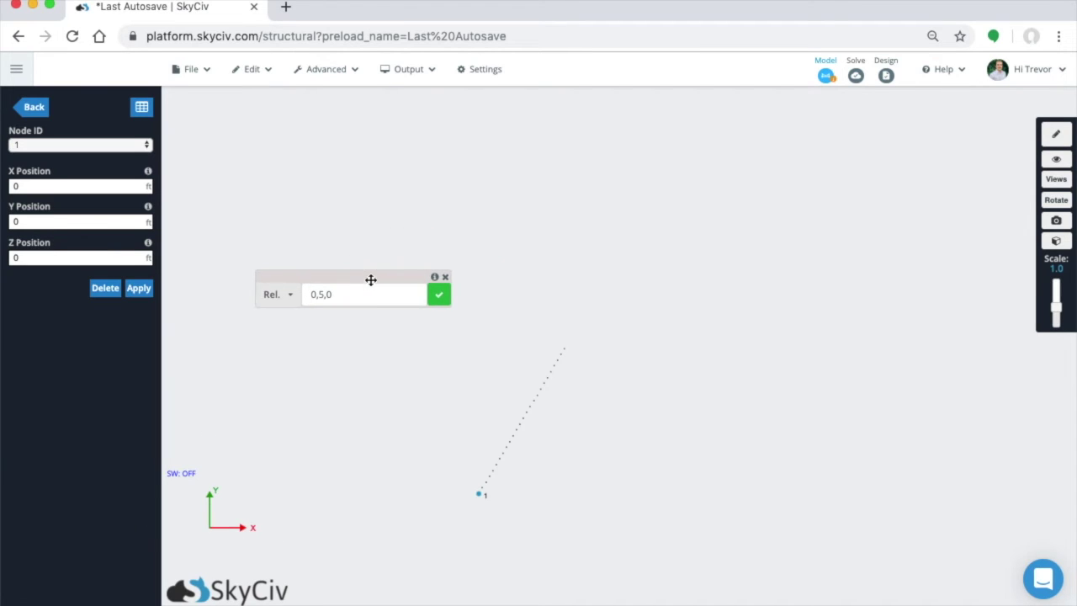
{"action": "left_click", "coordinate": [276, 299]}
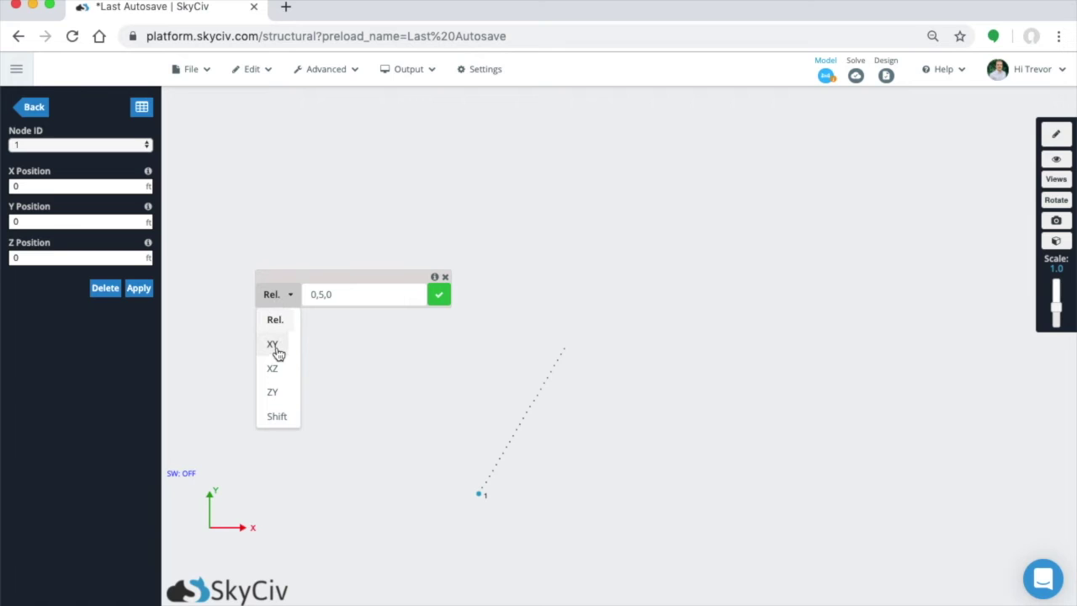
{"action": "left_click", "coordinate": [275, 347]}
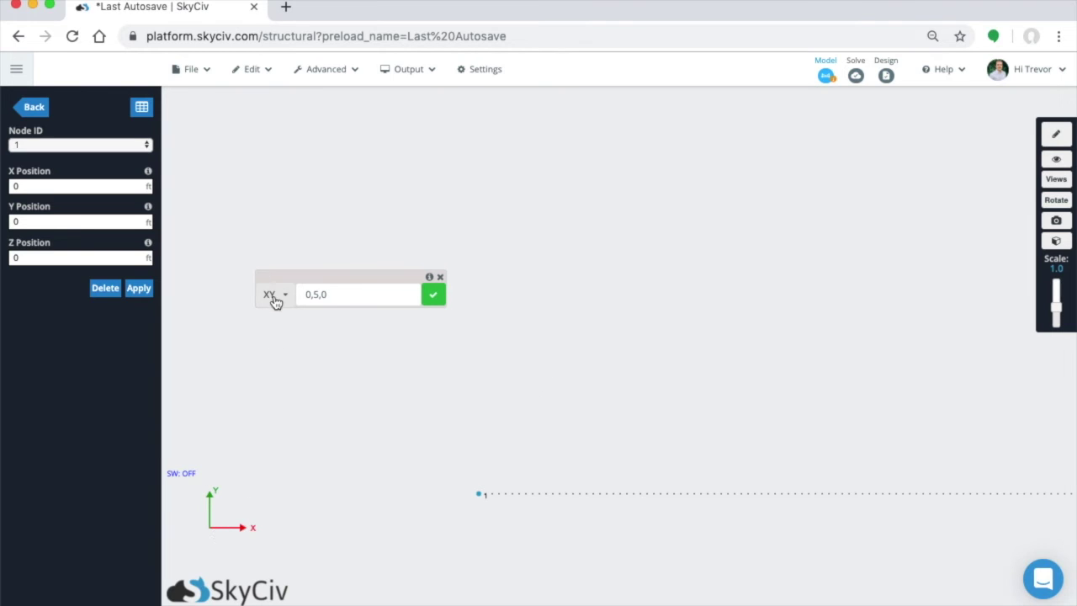
Clear the leftover 0,5,0 entry and keep XY as the plane for the angle and length input.
{"action": "double_click", "coordinate": [340, 297]}
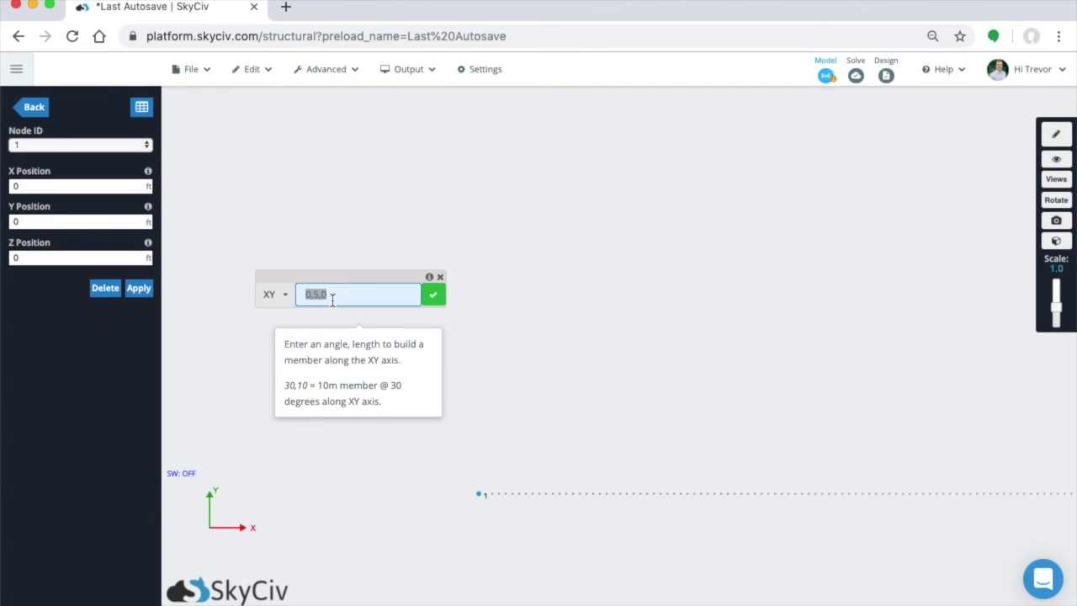
{"action": "key", "text": "BackSpace"}
{"action": "left_click", "coordinate": [280, 299]}
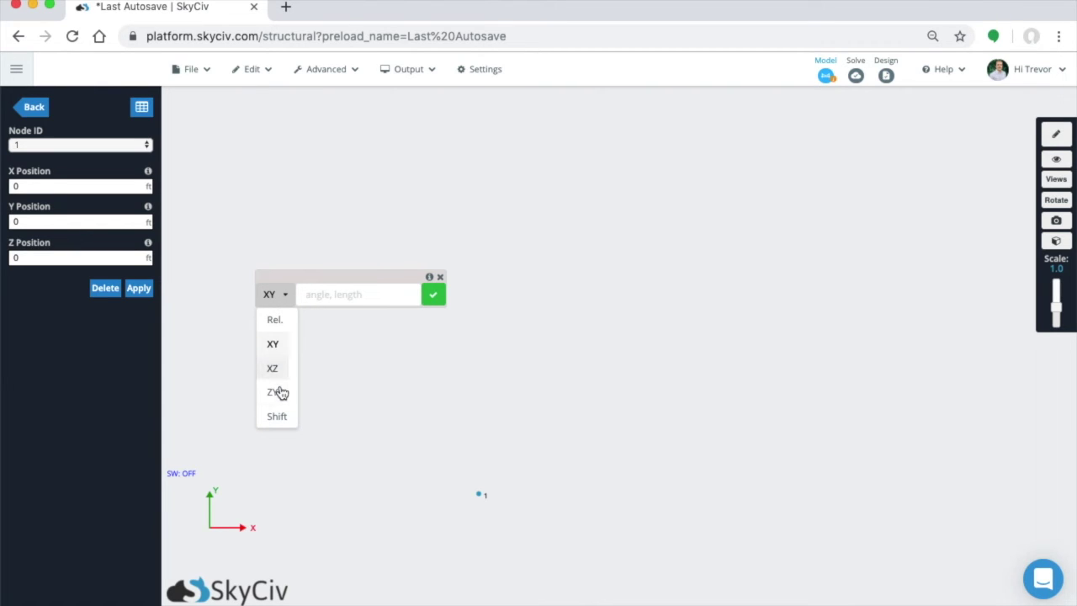
{"action": "left_click", "coordinate": [285, 301]}
{"action": "left_click", "coordinate": [300, 294]}
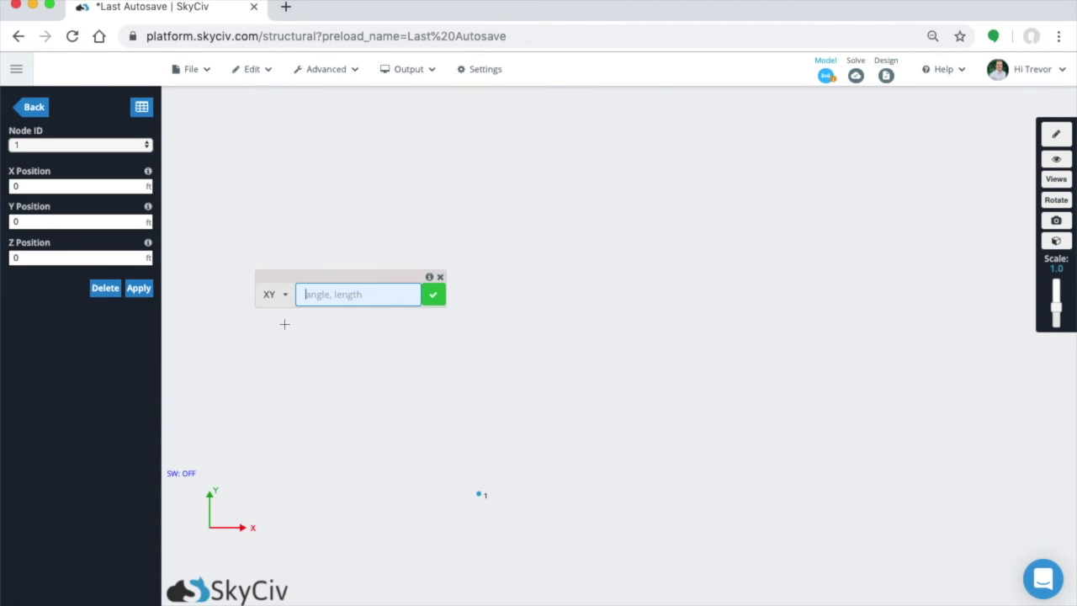
{"action": "left_click", "coordinate": [281, 294]}
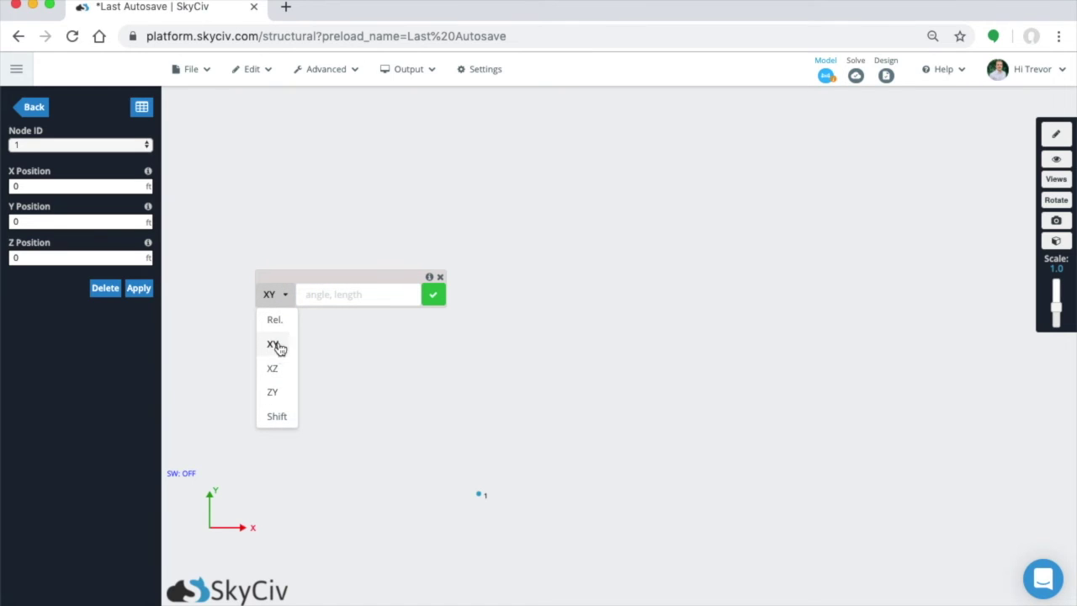
{"action": "left_click", "coordinate": [277, 347]}
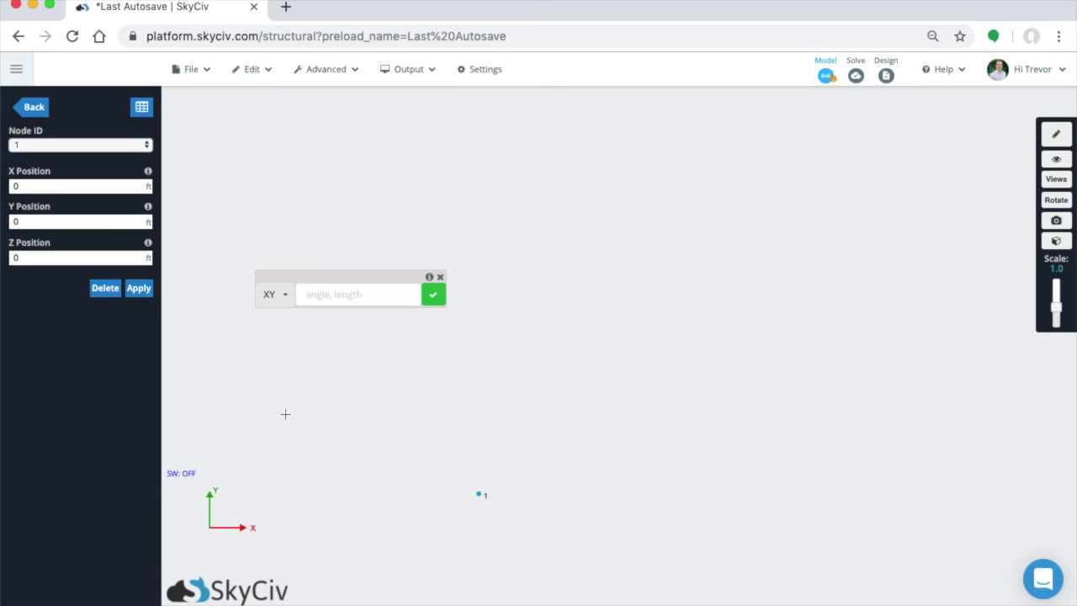
Build a member from node 1 in the XY plane at a 30 degree angle with a length of 10 ft.
{"action": "left_click", "coordinate": [390, 295]}
{"action": "left_click", "coordinate": [389, 295]}
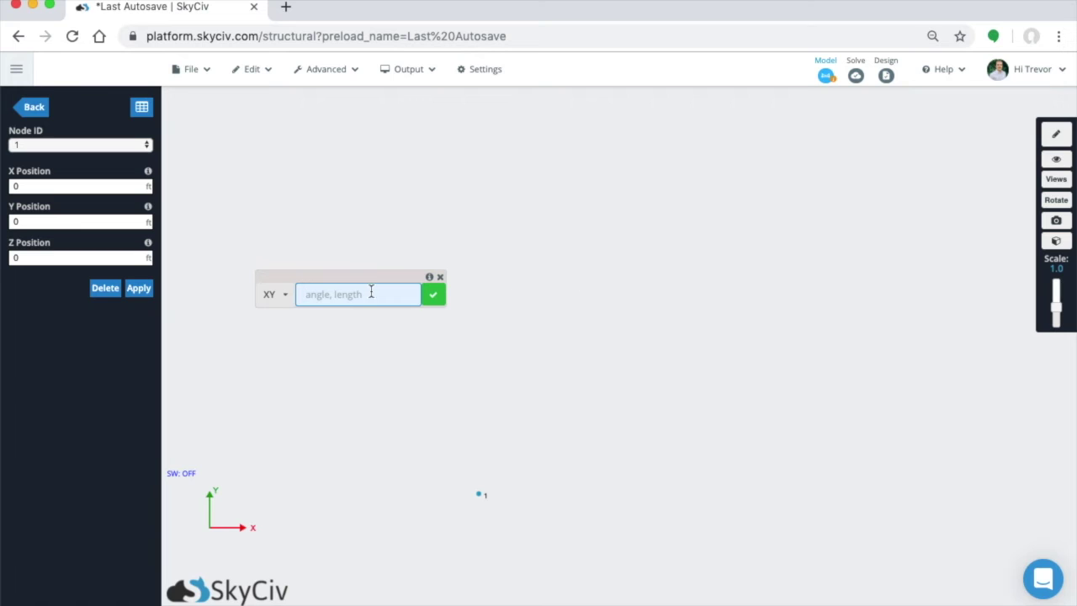
{"action": "mouse_move", "coordinate": [358, 295]}
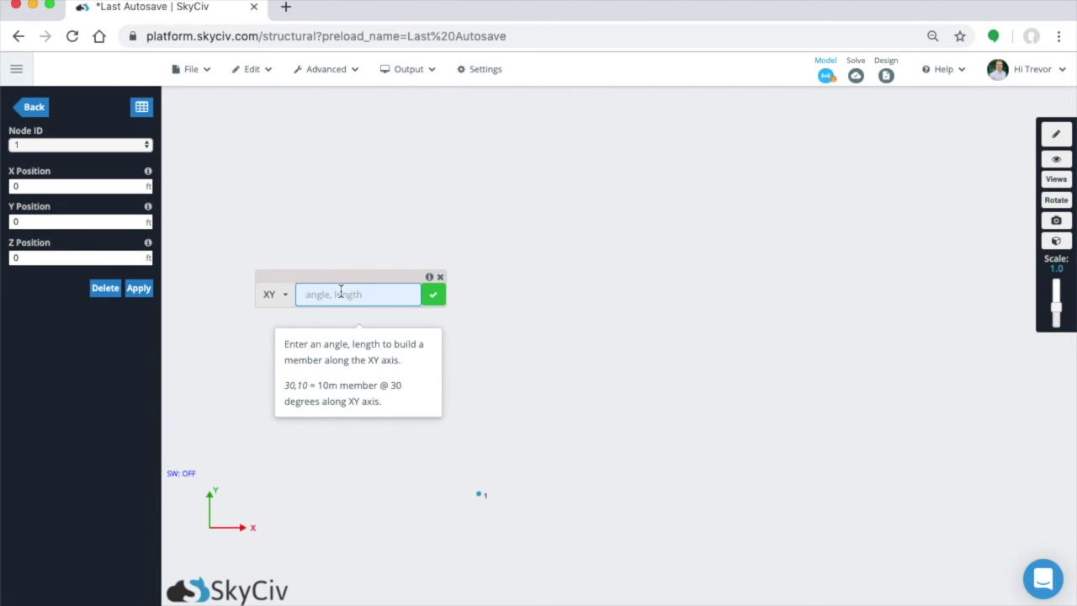
{"action": "left_click", "coordinate": [341, 291]}
{"action": "type", "text": "30,"}
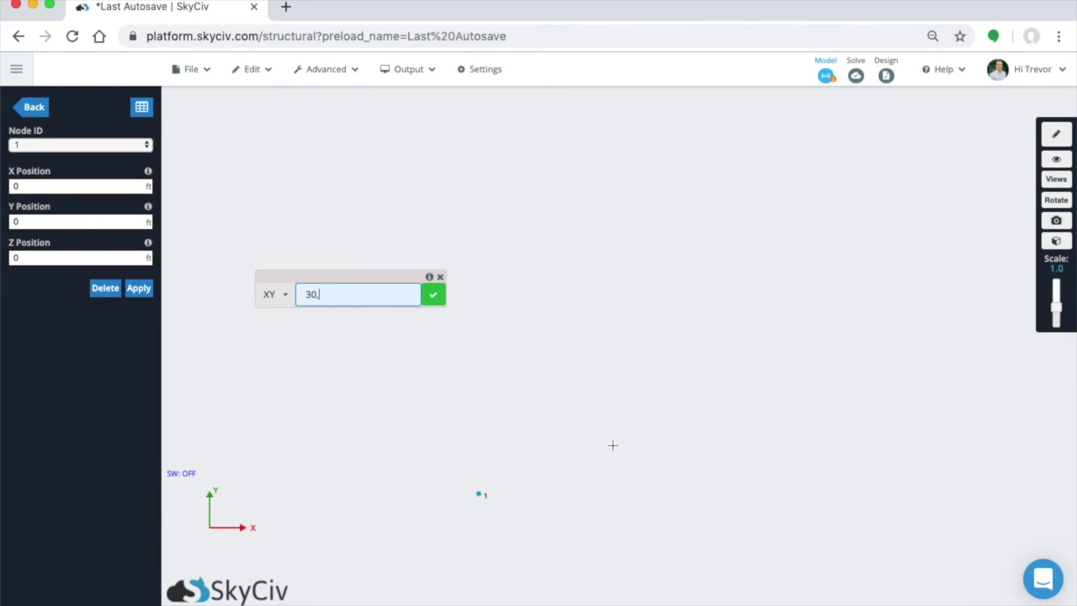
{"action": "mouse_move", "coordinate": [369, 298]}
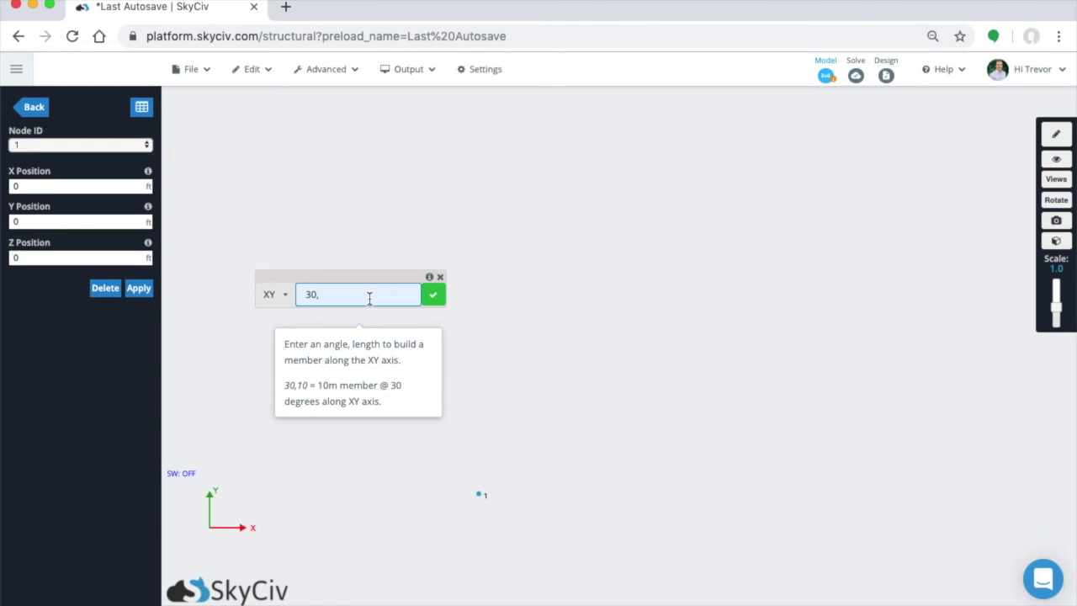
{"action": "type", "text": "10"}
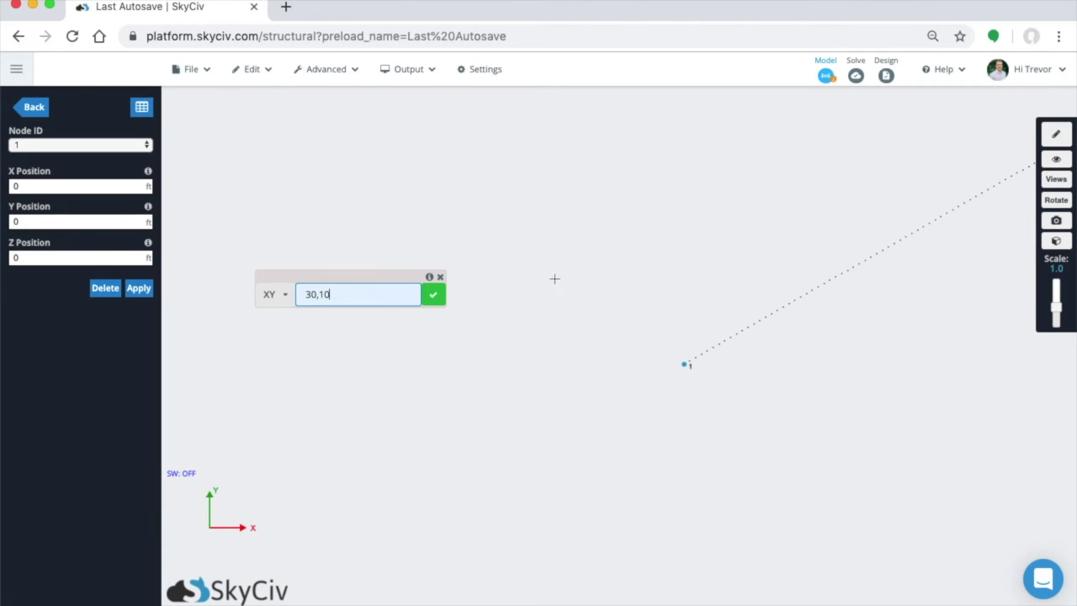
{"action": "left_click", "coordinate": [434, 295]}
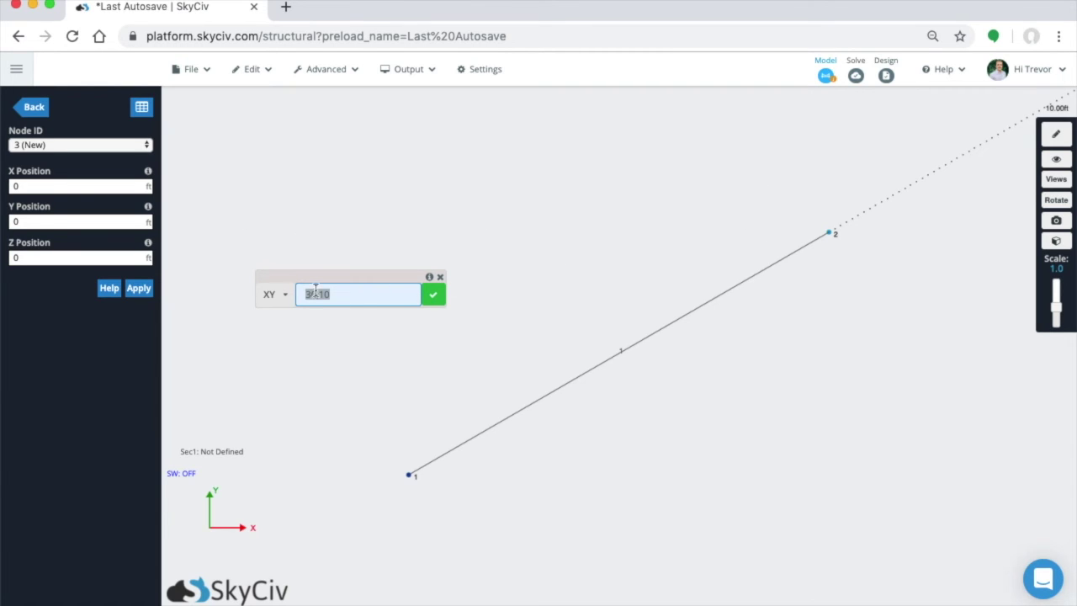
Preview the next member from node 2 in the Rel., XZ and ZY entry modes and return to XY.
{"action": "left_click", "coordinate": [284, 294]}
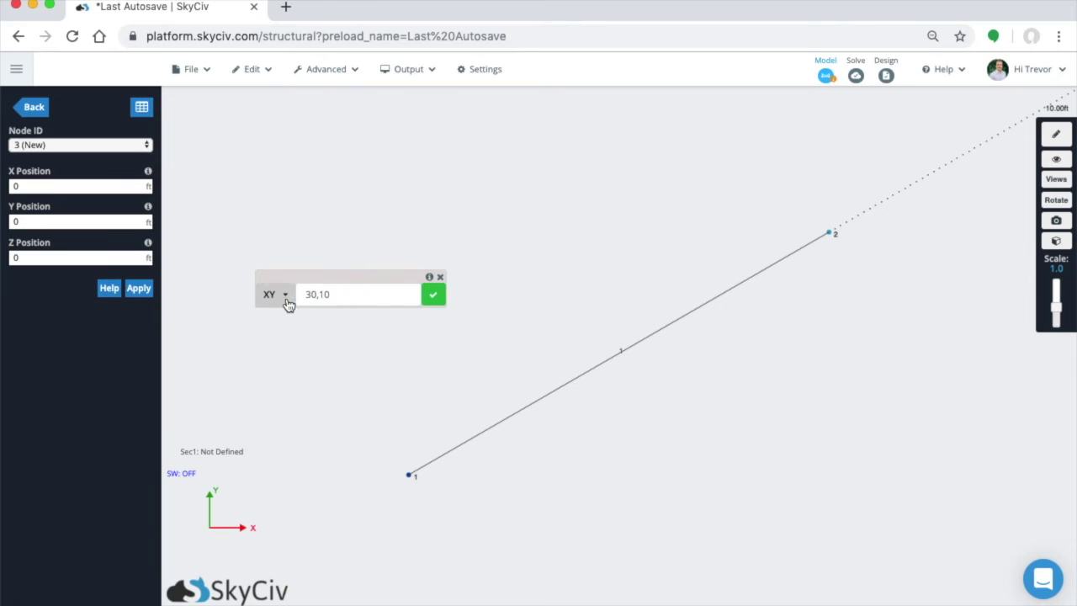
{"action": "left_click", "coordinate": [281, 320]}
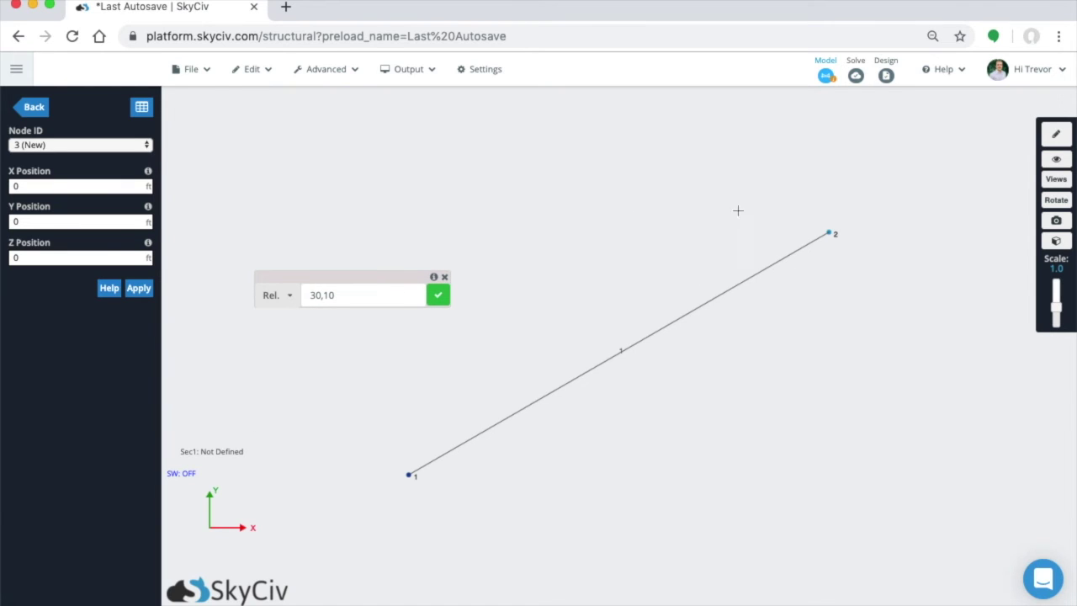
{"action": "left_click", "coordinate": [280, 297]}
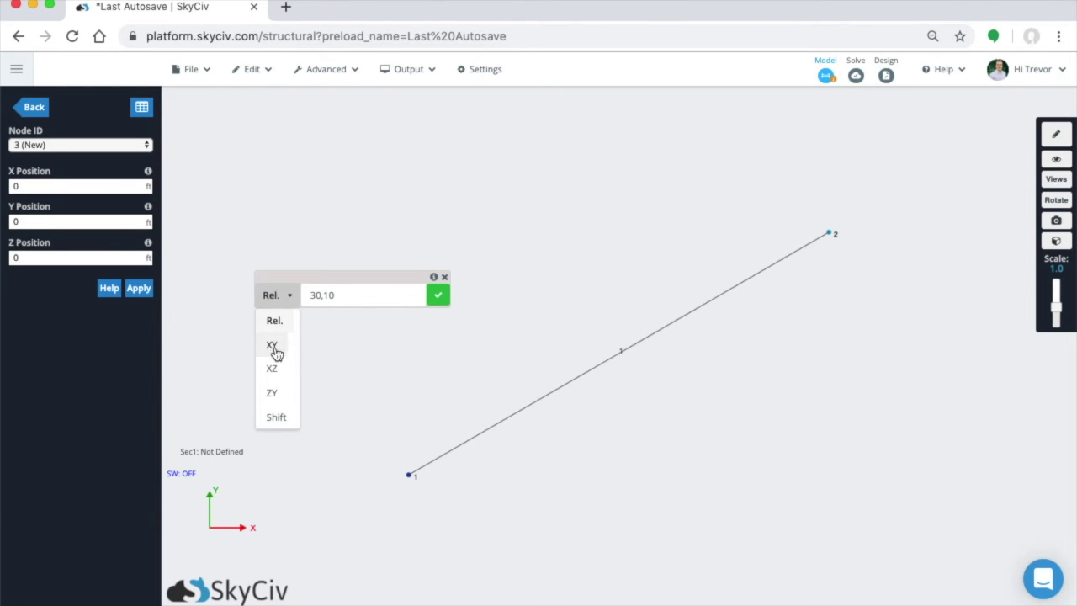
{"action": "left_click", "coordinate": [275, 368]}
{"action": "left_click", "coordinate": [284, 296]}
{"action": "left_click", "coordinate": [272, 391]}
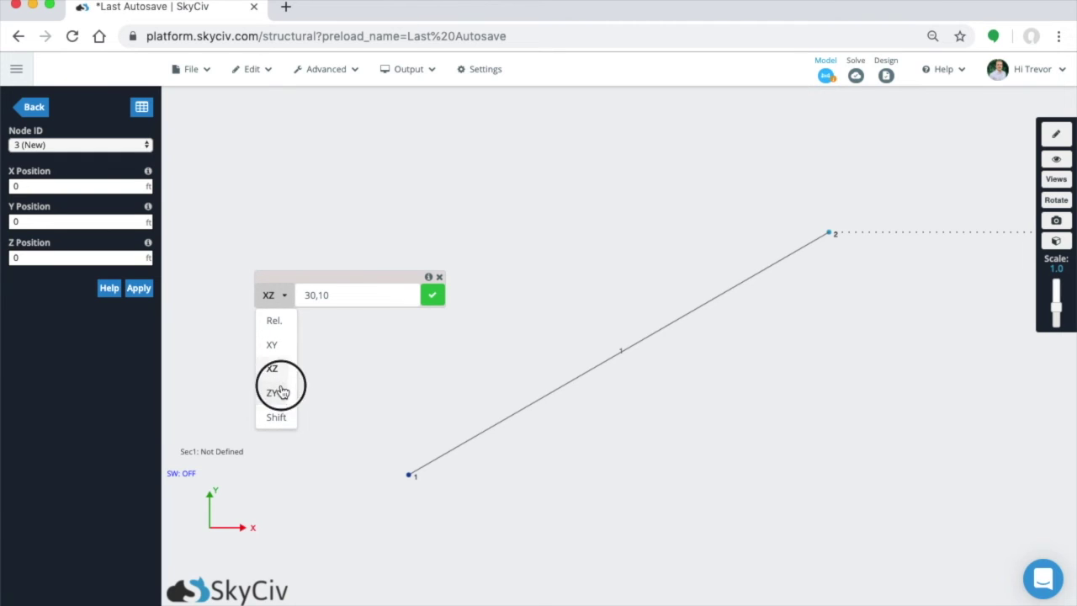
{"action": "left_click", "coordinate": [282, 299]}
{"action": "left_click", "coordinate": [274, 345]}
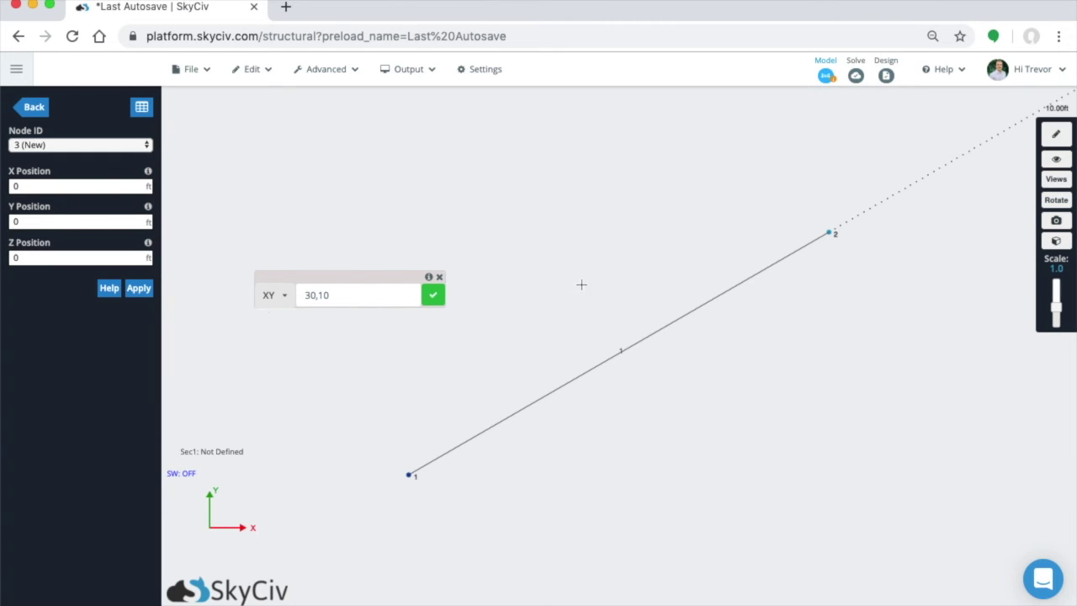
Build a member from node 2 in the XY plane at a 90 degree angle with a length of 6 ft.
{"action": "left_click", "coordinate": [367, 298]}
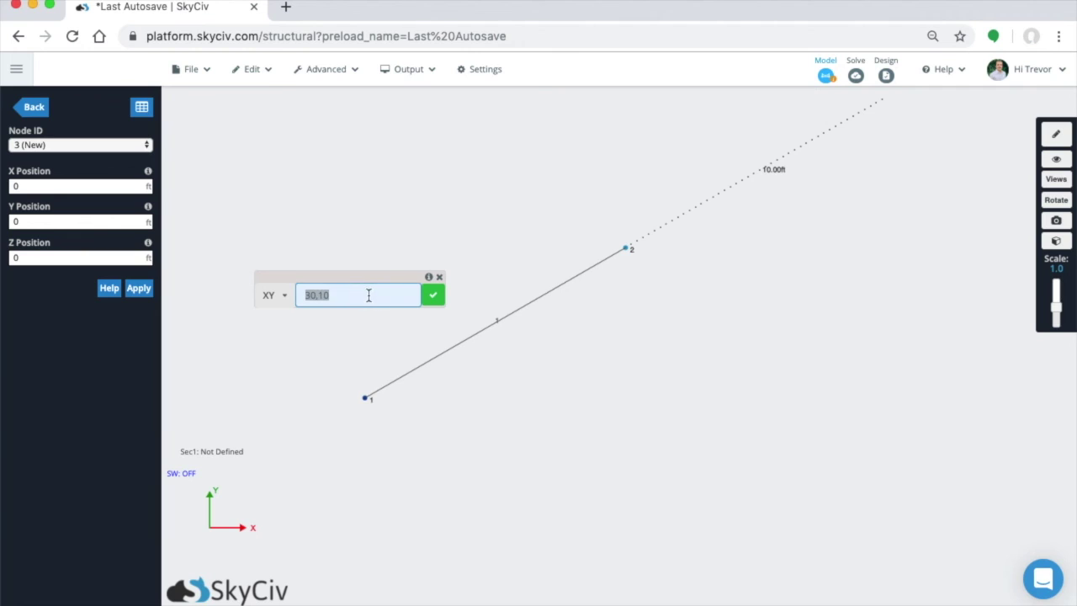
{"action": "type", "text": "3"}
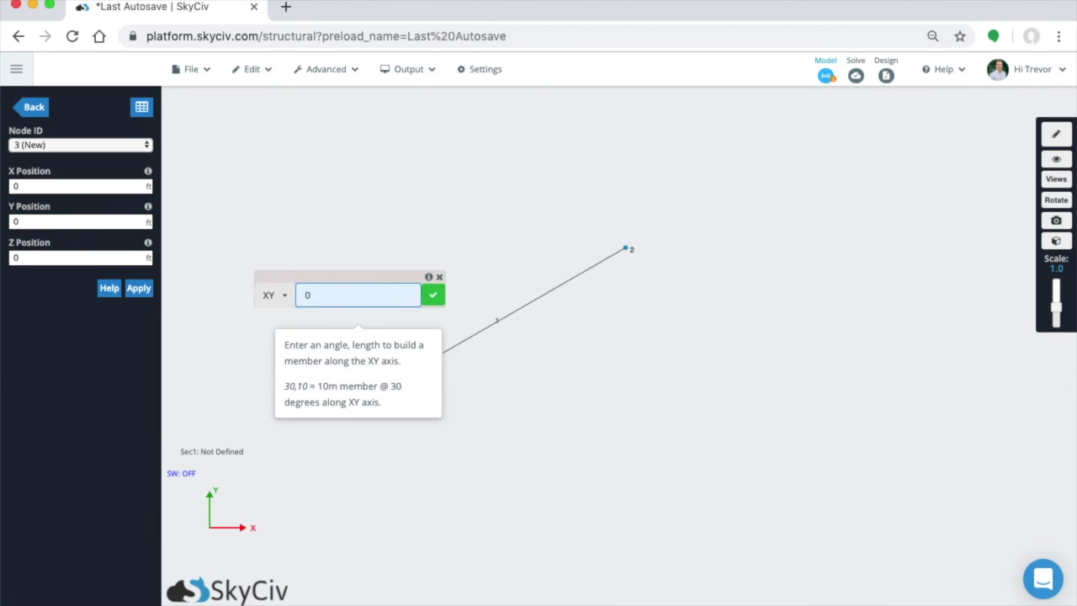
{"action": "key", "text": "BackSpace"}
{"action": "type", "text": "90,6"}
{"action": "key", "text": "Return"}
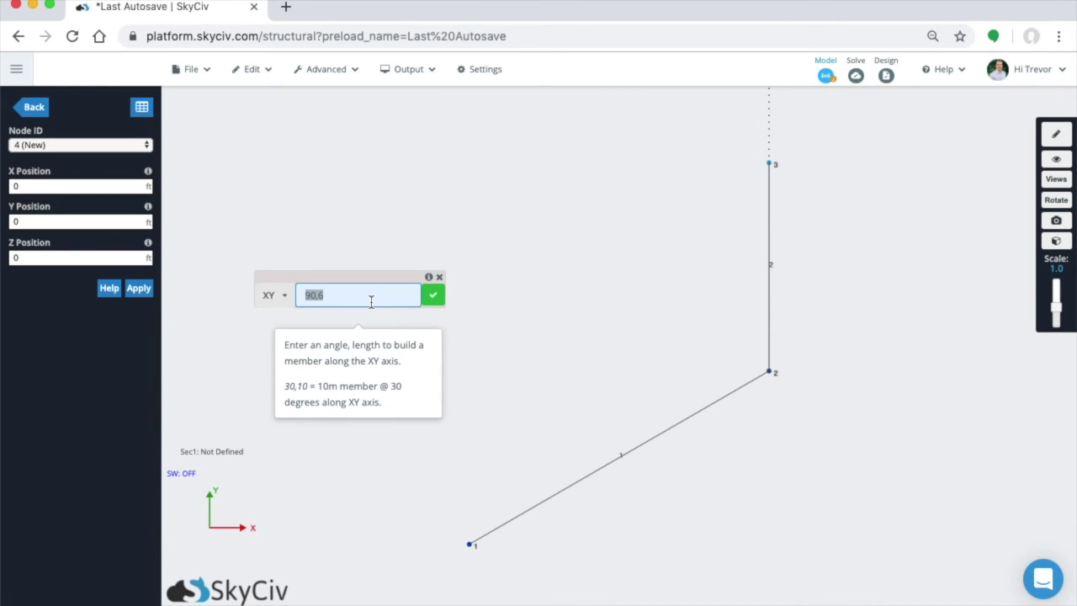
Build a member from node 3 in the XY plane at an 80 degree angle with a length of 8 ft.
{"action": "type", "text": "80,8"}
{"action": "key", "text": "Return"}
{"action": "left_click", "coordinate": [834, 294]}
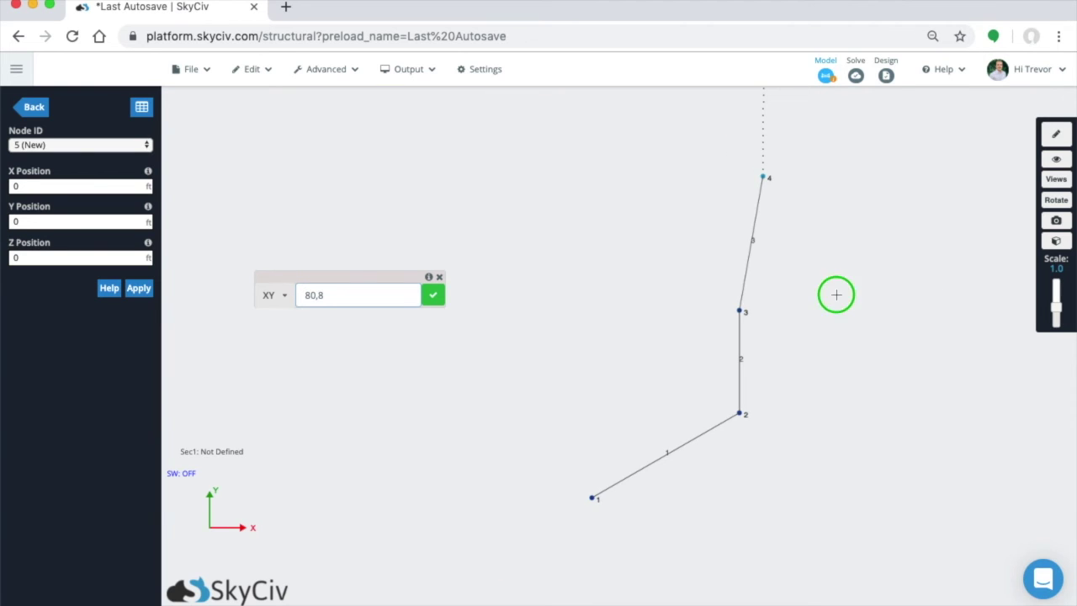
Switch the entry plane to XZ and build a member from node 4 at 0 degrees with a length of 10 ft.
{"action": "left_click", "coordinate": [282, 299]}
{"action": "left_click", "coordinate": [273, 368]}
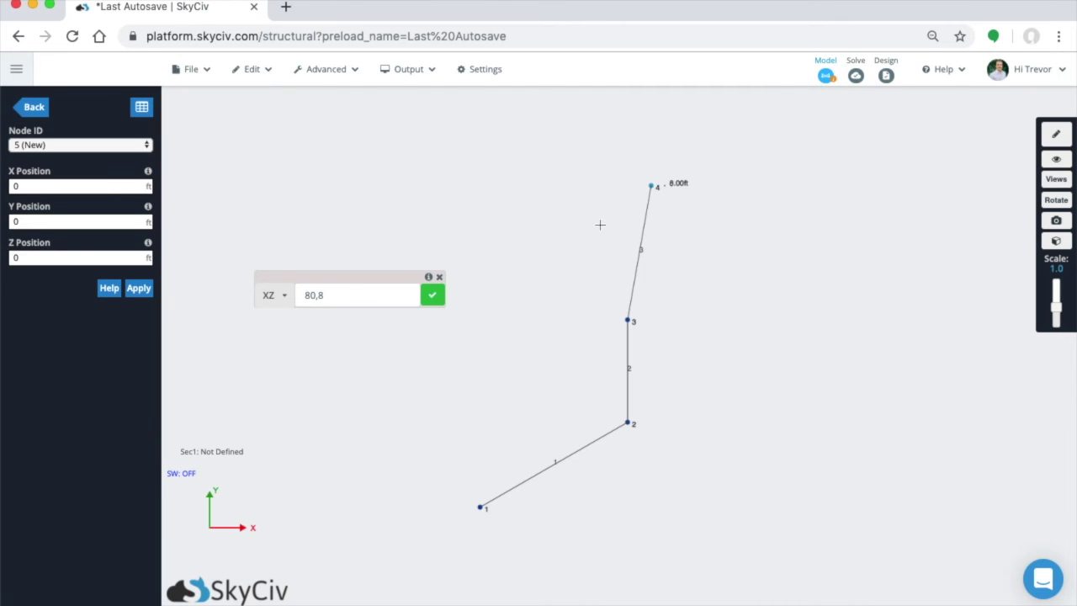
{"action": "left_click", "coordinate": [348, 294]}
{"action": "key", "text": "BackSpace"}
{"action": "key", "text": "BackSpace"}
{"action": "key", "text": "BackSpace"}
{"action": "key", "text": "BackSpace"}
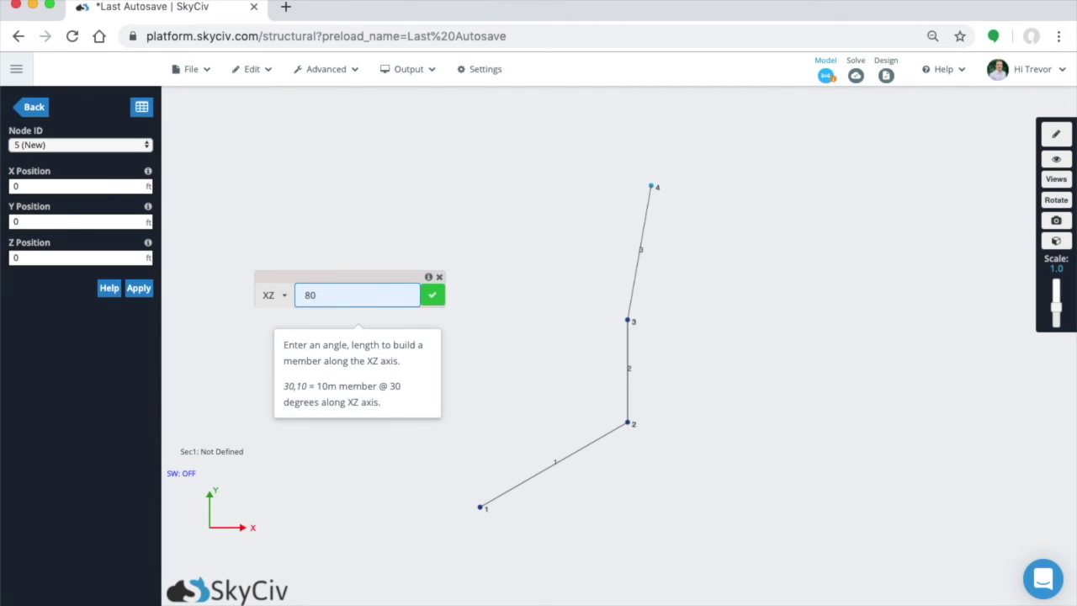
{"action": "type", "text": "0,10"}
{"action": "key", "text": "Return"}
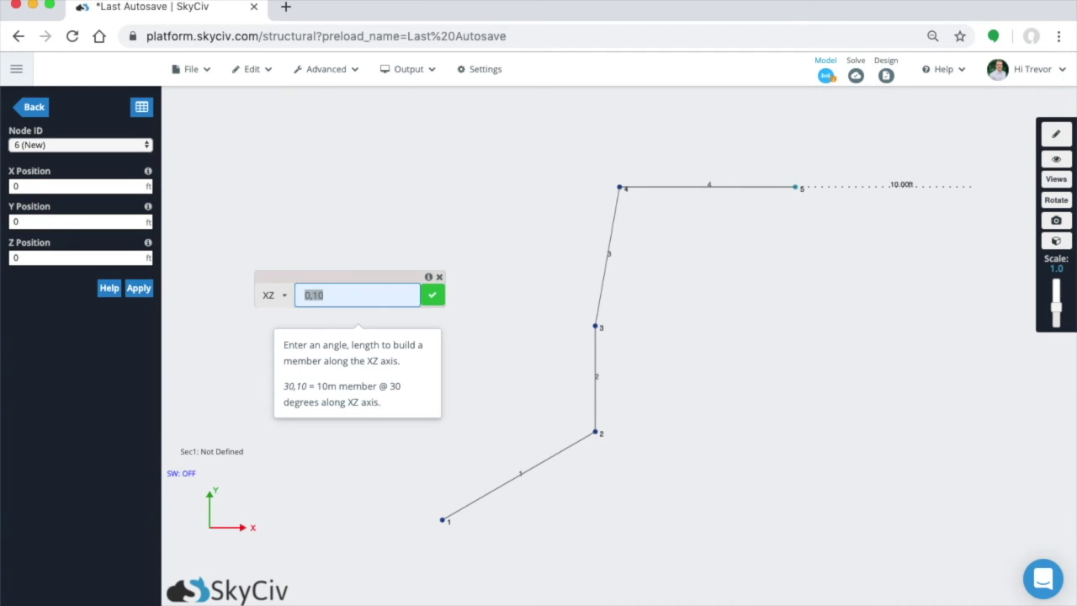
Build a member from node 5 in the XZ plane at a 9 degree angle, 20 ft long, and close the member entry.
{"action": "type", "text": "9,20"}
{"action": "key", "text": "Return"}
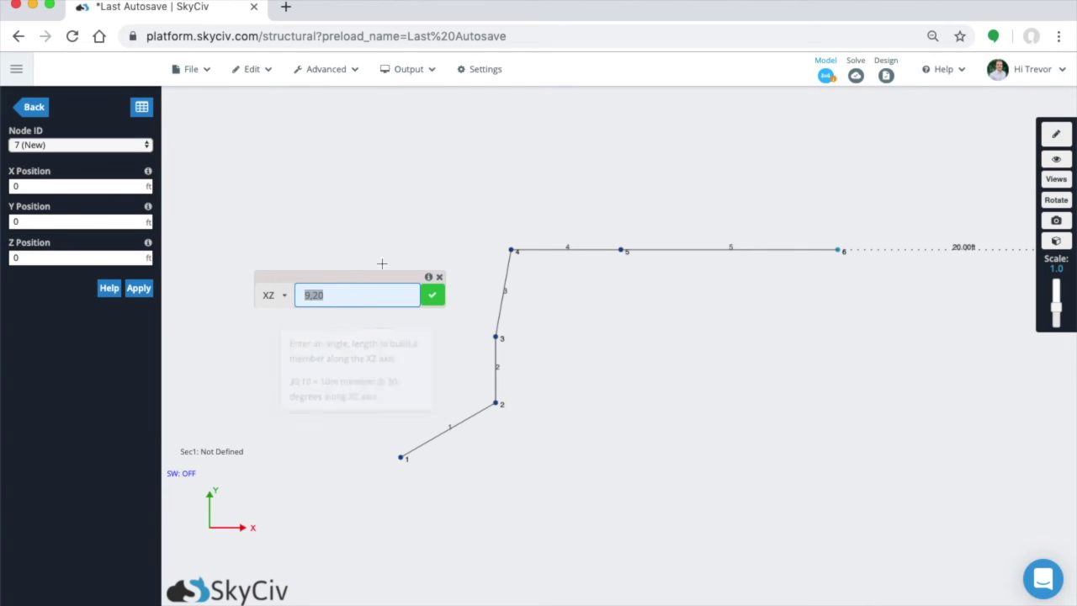
{"action": "left_click", "coordinate": [439, 277]}
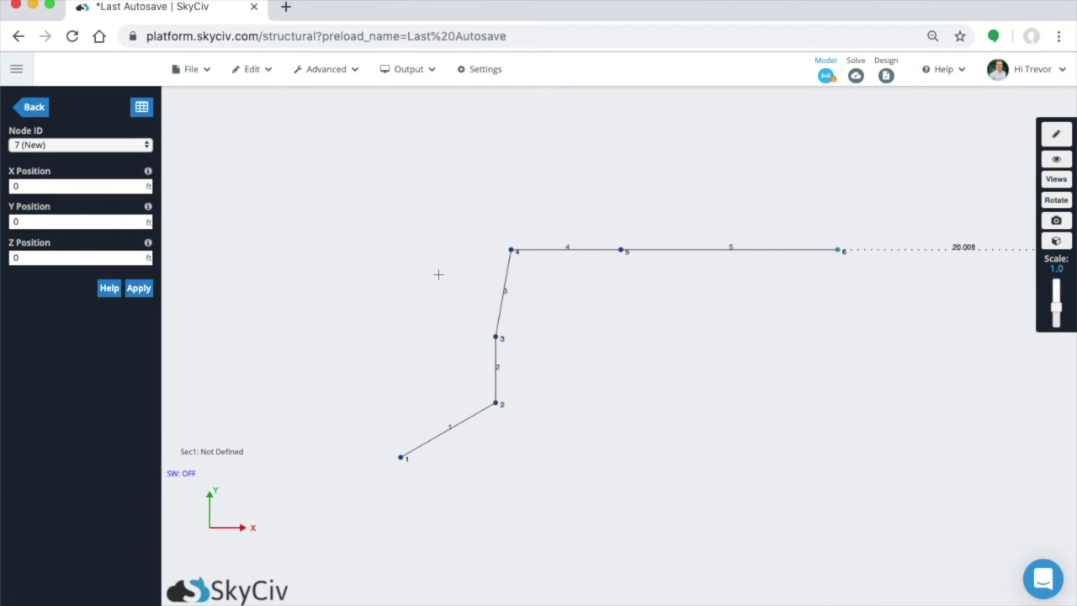
Delete all five members together with nodes 2 to 6, keeping only node 1.
{"action": "left_click_drag", "start_coordinate": [553, 197], "coordinate": [579, 219]}
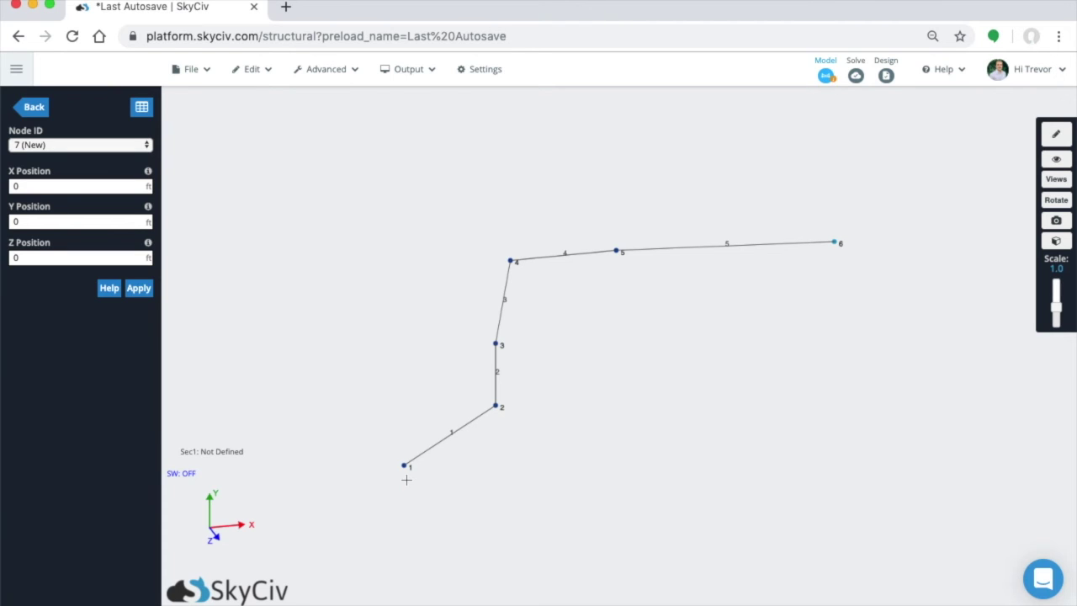
{"action": "left_click_drag", "start_coordinate": [563, 385], "coordinate": [519, 367]}
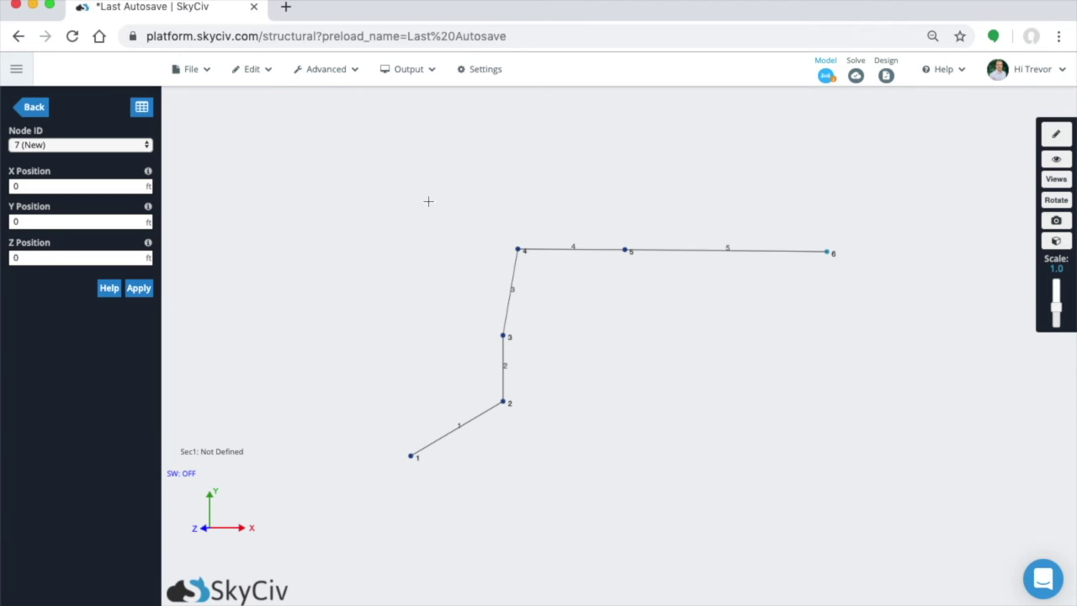
{"action": "left_click_drag", "start_coordinate": [428, 201], "coordinate": [865, 497]}
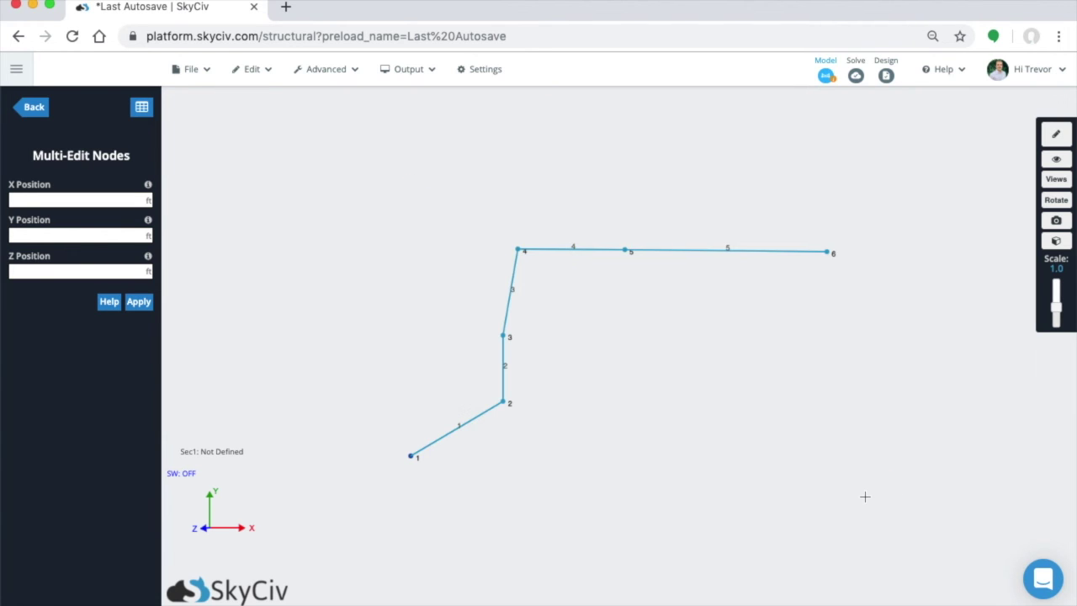
{"action": "key", "text": "Delete"}
{"action": "key", "text": "Return"}
{"action": "left_click", "coordinate": [579, 527]}
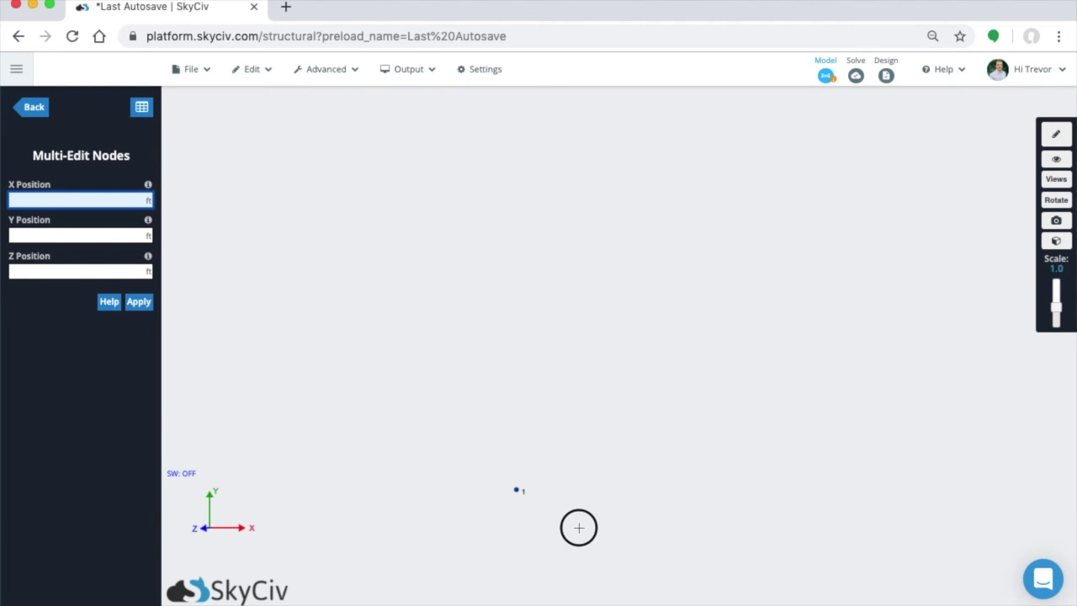
{"action": "mouse_move", "coordinate": [579, 528]}
{"action": "left_mouse_down"}
{"action": "mouse_move", "coordinate": [591, 378]}
{"action": "mouse_move", "coordinate": [582, 512]}
{"action": "left_mouse_up"}
{"action": "right_click_drag", "start_coordinate": [581, 512], "coordinate": [596, 233]}
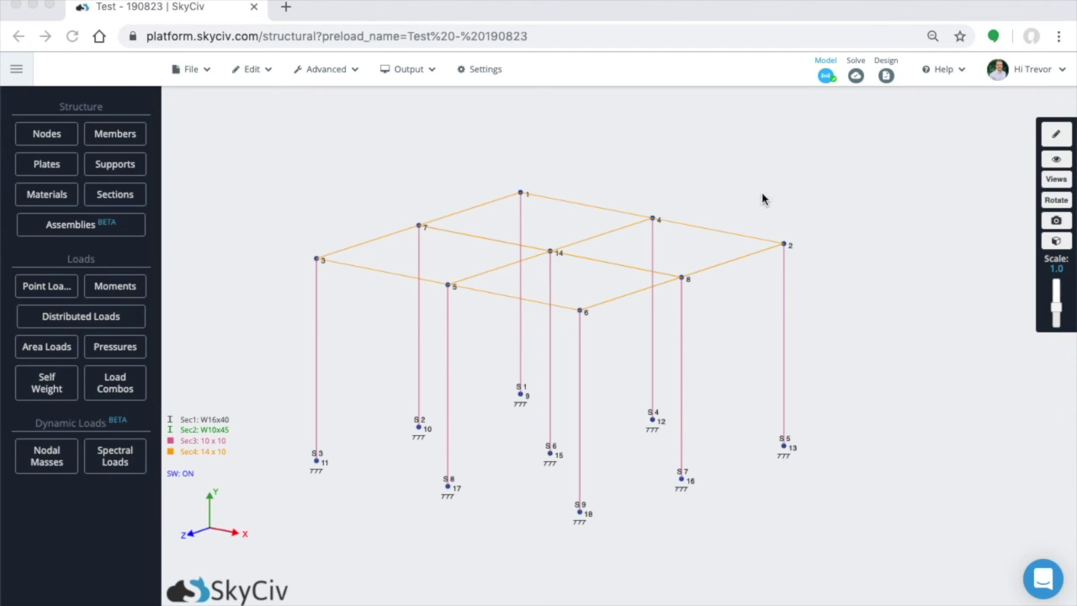
Select the frame's whole top-level grid and build a member from each of its nodes at a relative offset of 10,10,10 ft.
{"action": "left_click", "coordinate": [820, 184]}
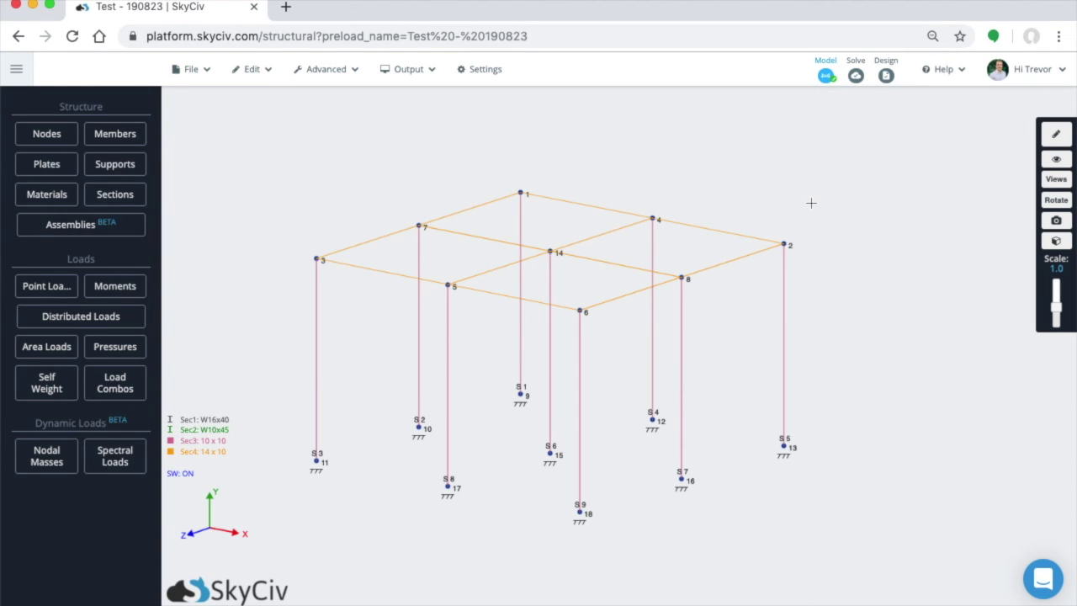
{"action": "left_click_drag", "start_coordinate": [811, 203], "coordinate": [336, 271]}
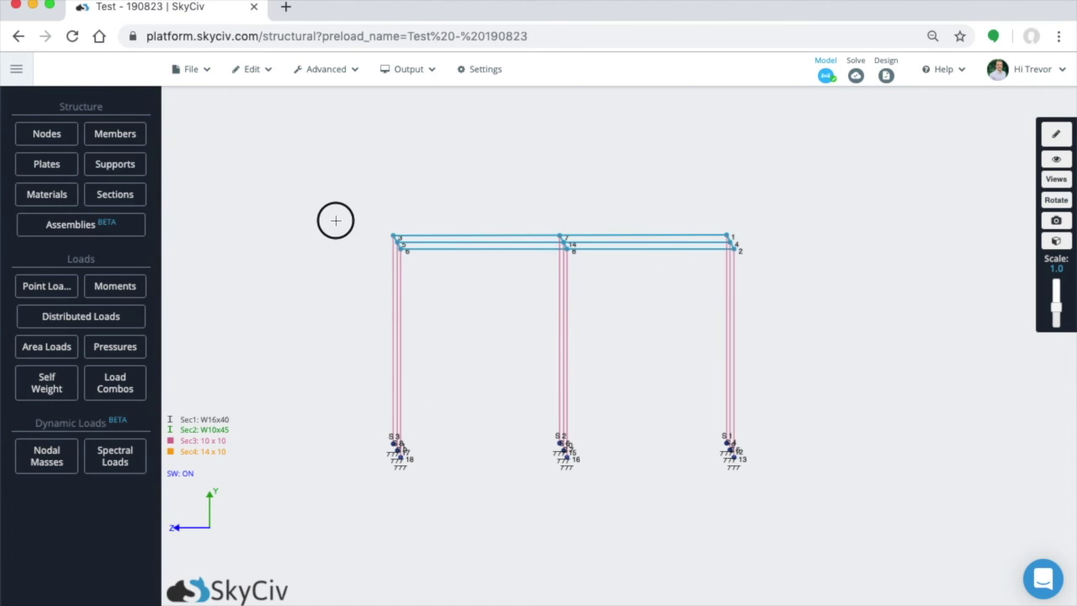
{"action": "left_click_drag", "start_coordinate": [336, 220], "coordinate": [390, 244]}
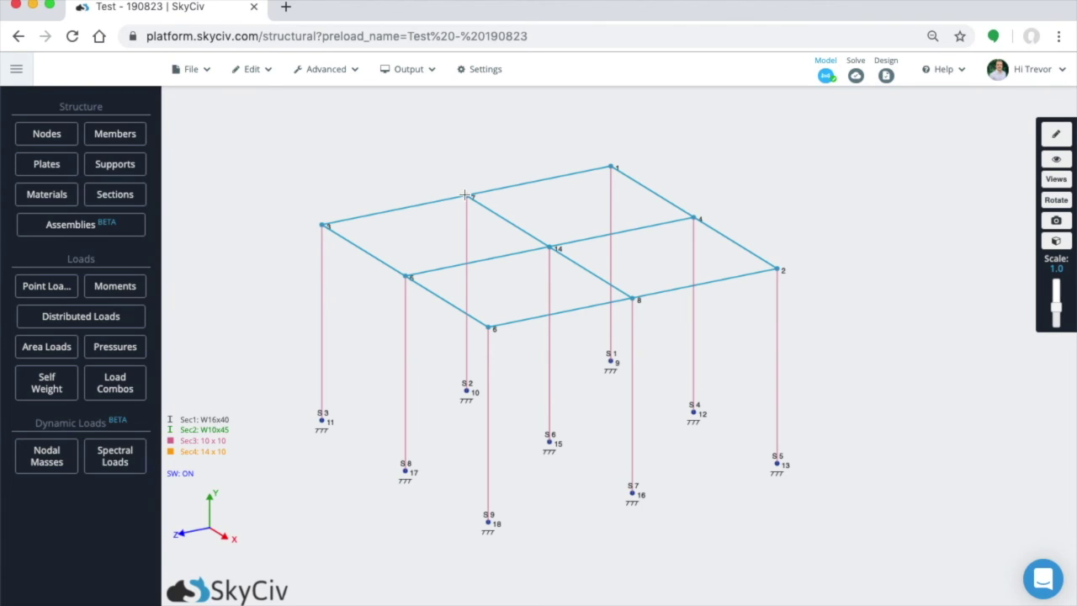
{"action": "mouse_move", "coordinate": [467, 195]}
{"action": "type", "text": "10,10,10"}
{"action": "left_click_drag", "start_coordinate": [509, 155], "coordinate": [270, 130]}
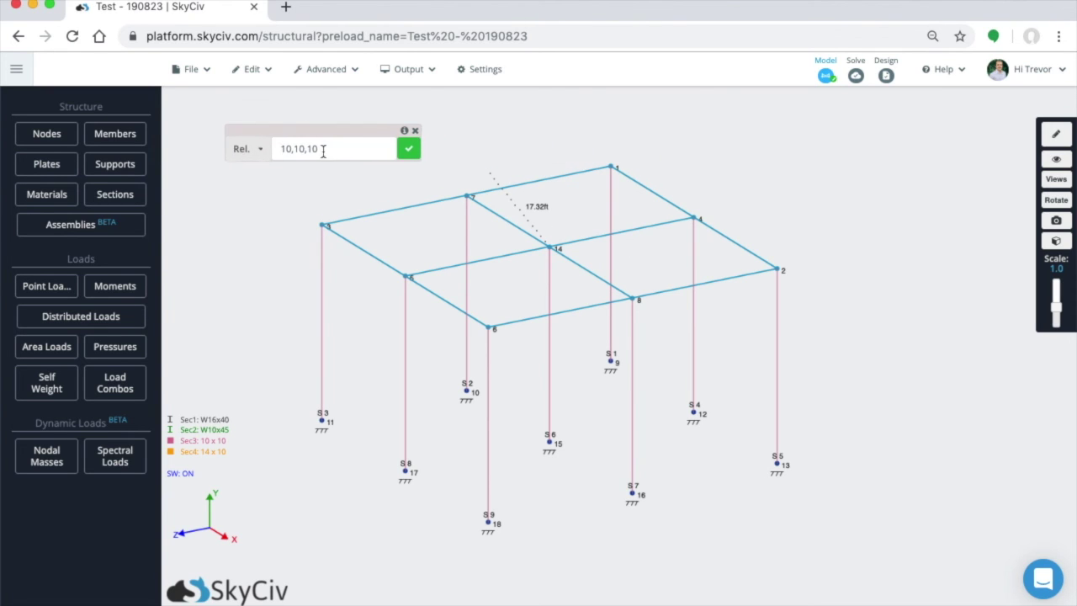
{"action": "double_click", "coordinate": [337, 149]}
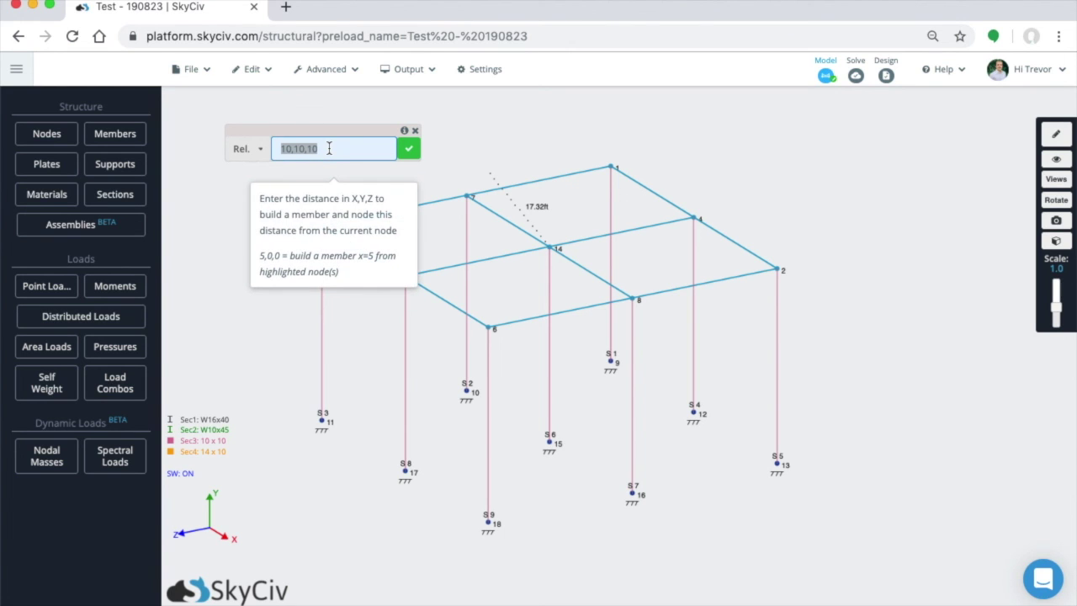
{"action": "type", "text": "10,10,10"}
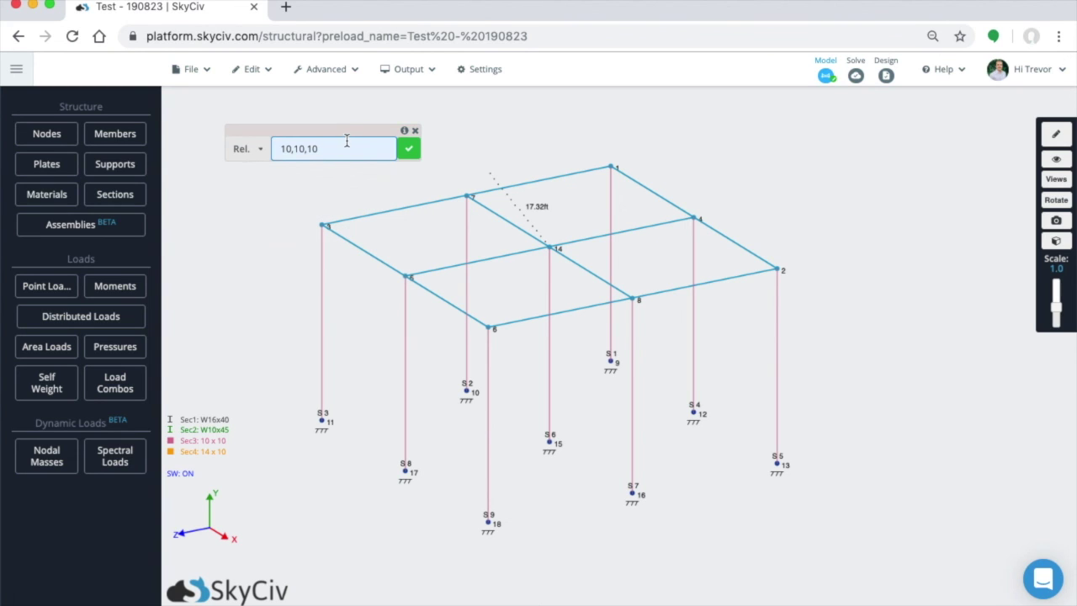
{"action": "left_click_drag", "start_coordinate": [351, 130], "coordinate": [320, 103]}
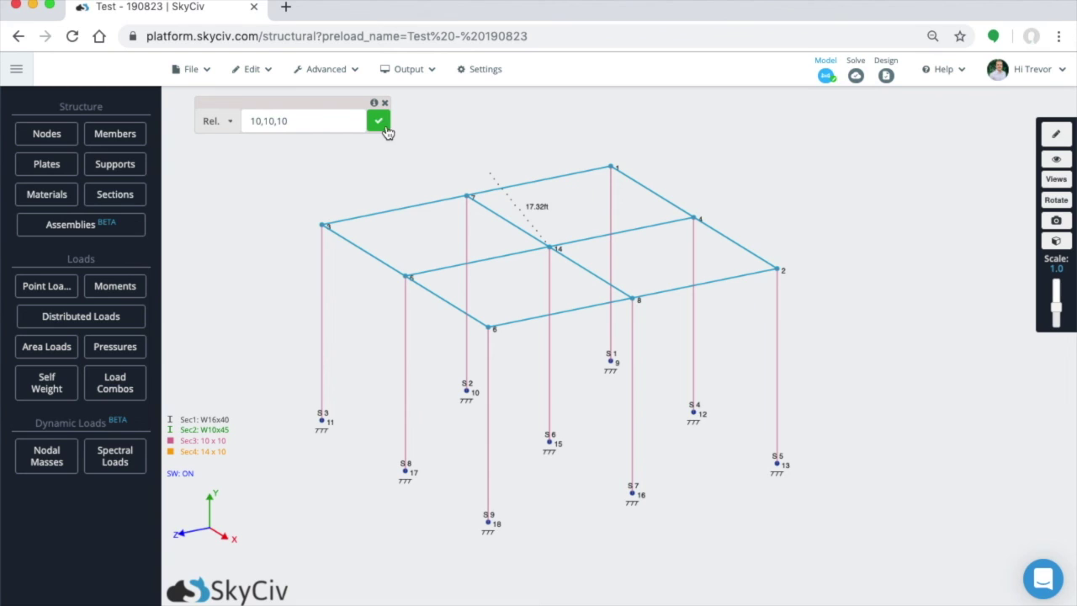
{"action": "left_click", "coordinate": [303, 121]}
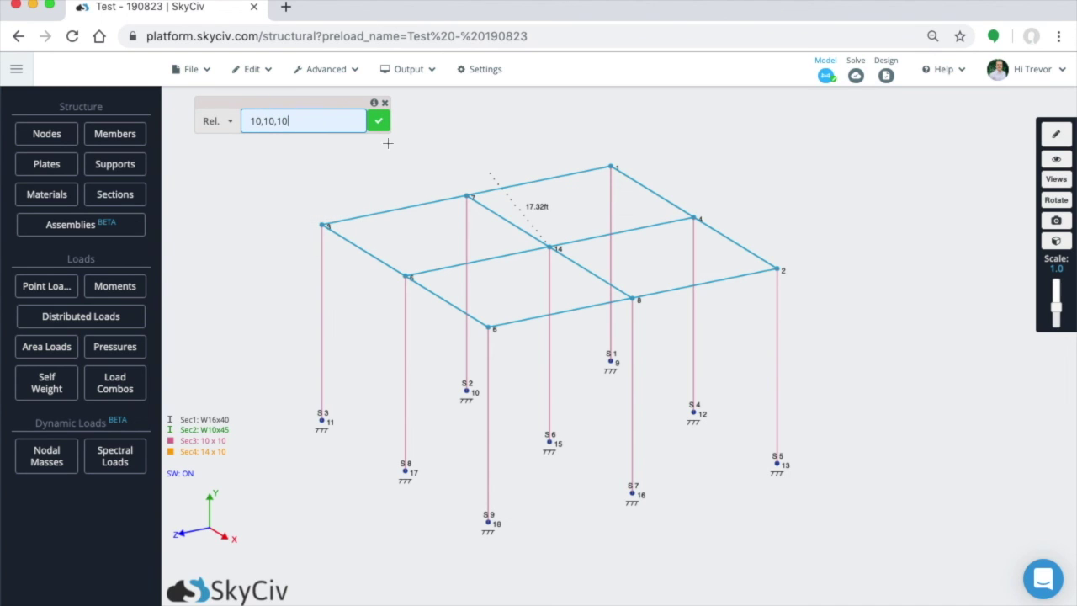
{"action": "left_click", "coordinate": [381, 128]}
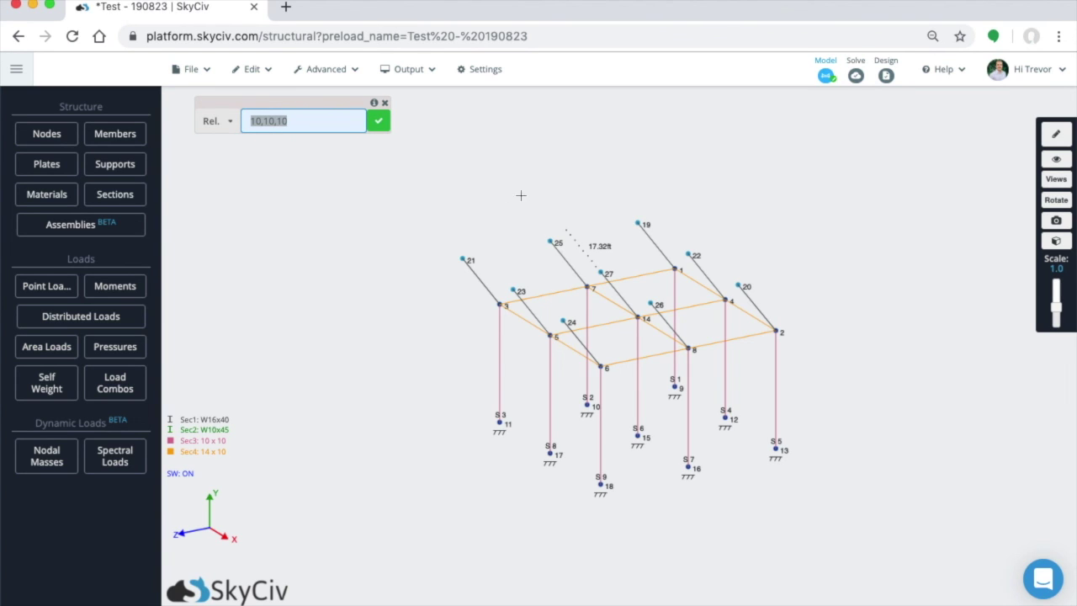
{"action": "left_click", "coordinate": [386, 106]}
Open the member entry for the free end nodes 19 to 27 and set its plane to XY.
{"action": "left_click_drag", "start_coordinate": [416, 209], "coordinate": [455, 211]}
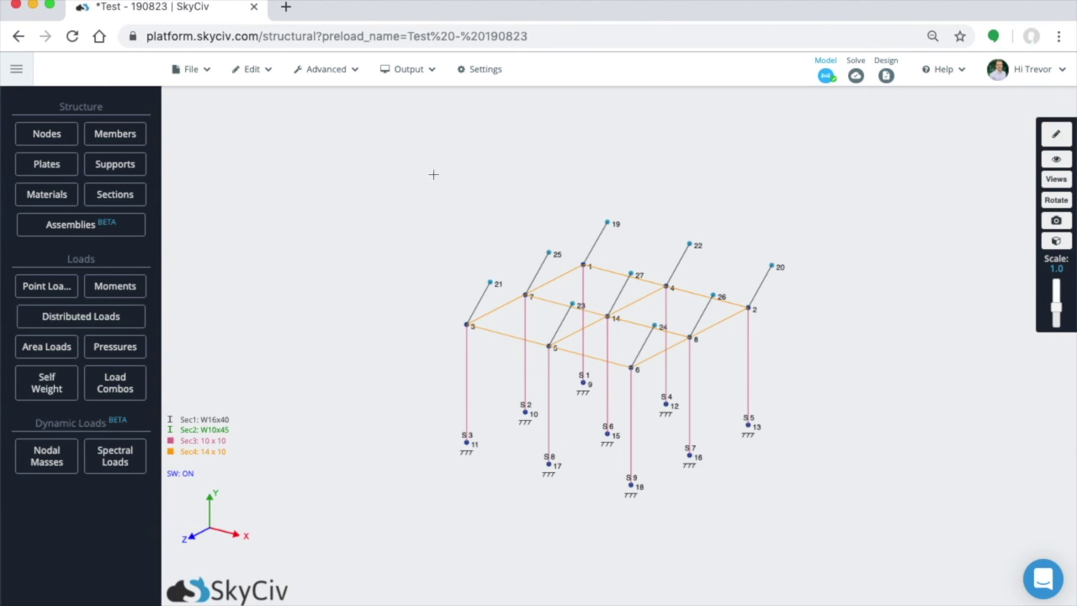
{"action": "key", "text": "ctrl+v"}
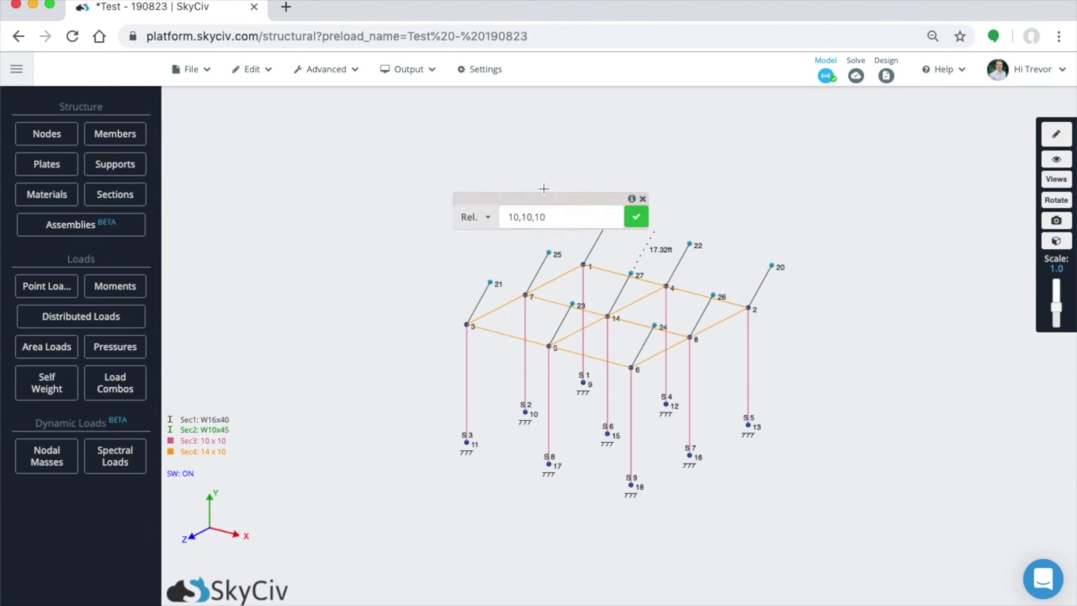
{"action": "left_click_drag", "start_coordinate": [543, 189], "coordinate": [333, 122]}
{"action": "mouse_move", "coordinate": [337, 149]}
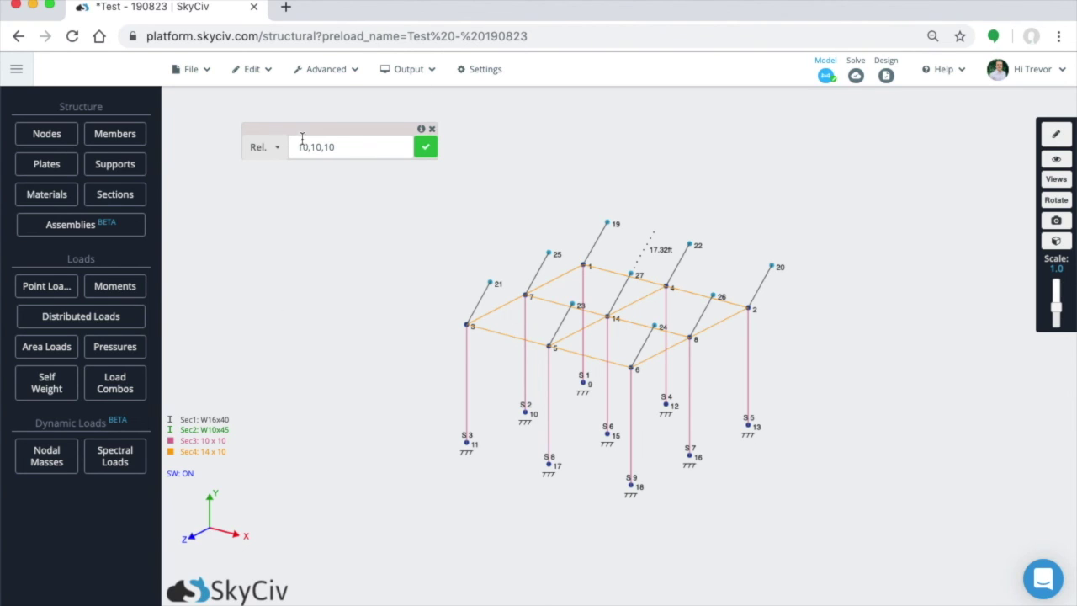
{"action": "left_click", "coordinate": [268, 147]}
{"action": "left_click", "coordinate": [270, 199]}
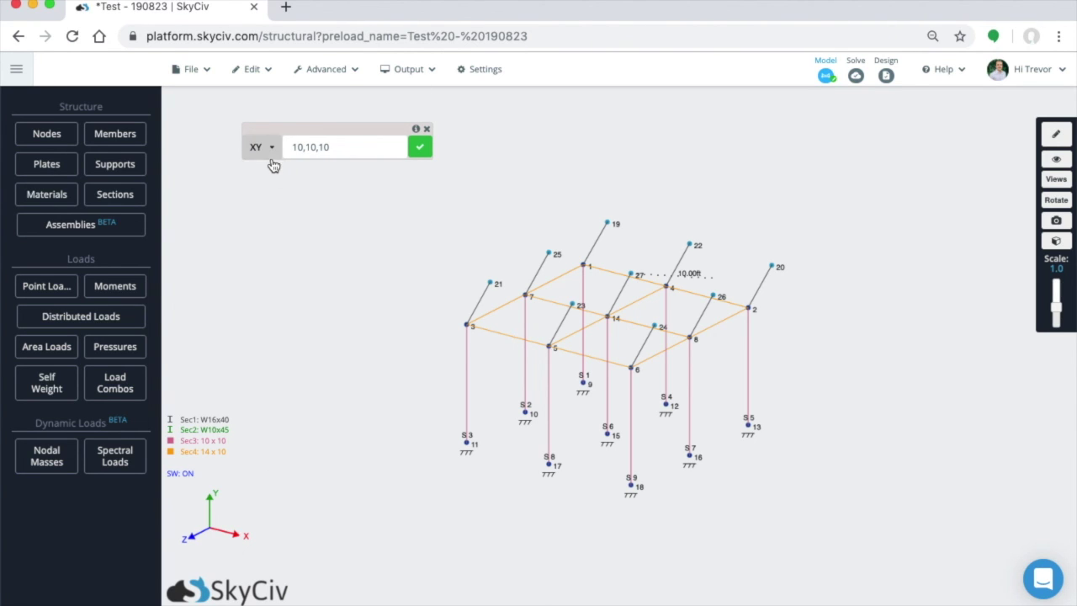
{"action": "left_click", "coordinate": [267, 148]}
{"action": "left_click", "coordinate": [269, 219]}
{"action": "left_click", "coordinate": [267, 148]}
{"action": "left_click", "coordinate": [270, 196]}
Build a member from each of nodes 19 to 27 in the XY plane at a 30 degree angle, 15 ft long.
{"action": "left_click_drag", "start_coordinate": [358, 366], "coordinate": [411, 366]}
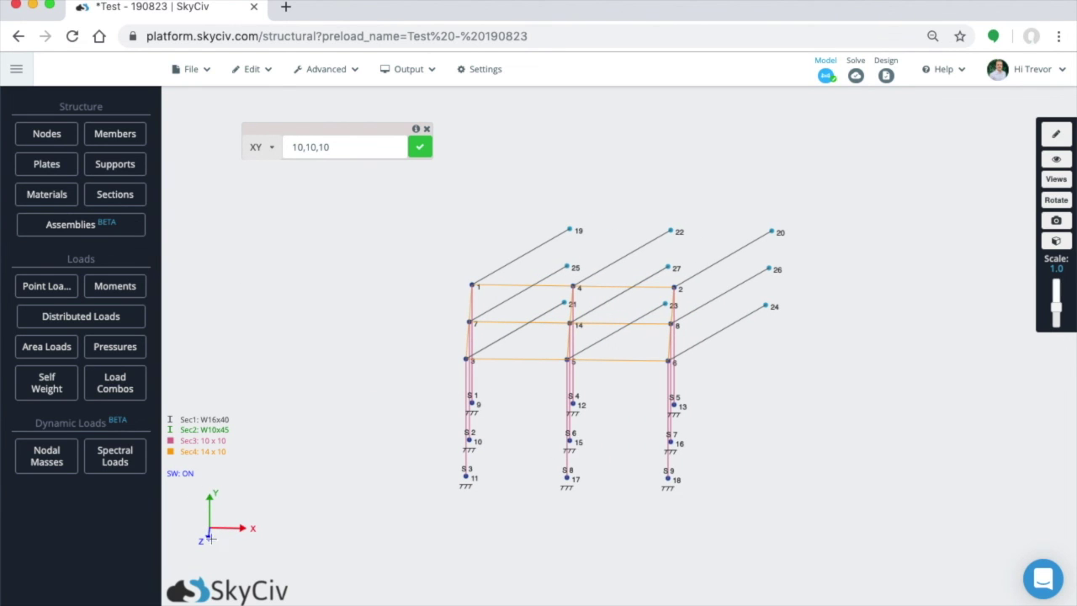
{"action": "triple_click", "coordinate": [351, 147]}
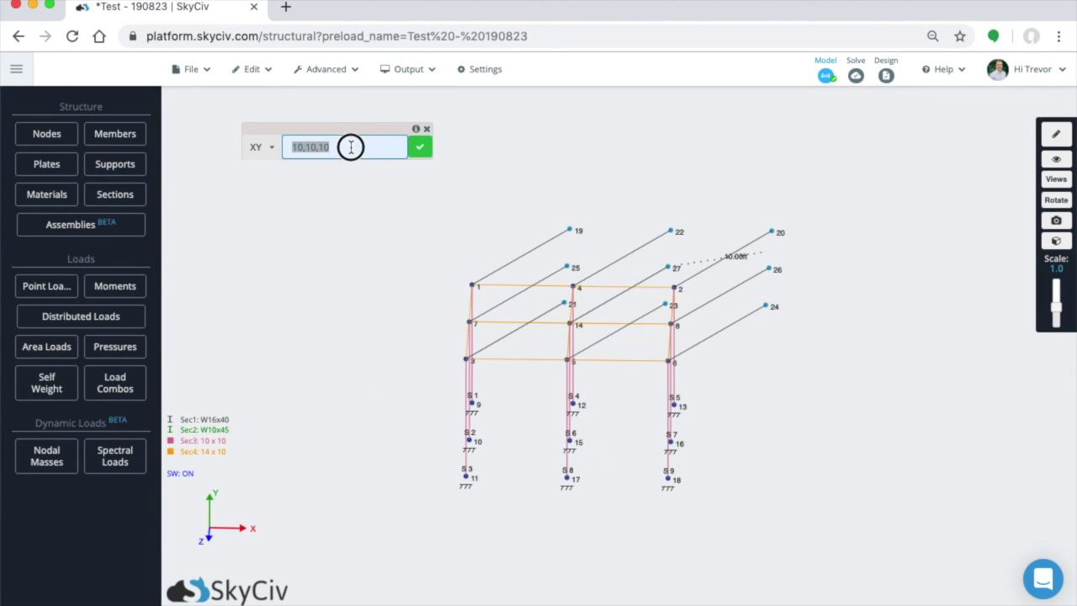
{"action": "key", "text": "BackSpace"}
{"action": "type", "text": "10"}
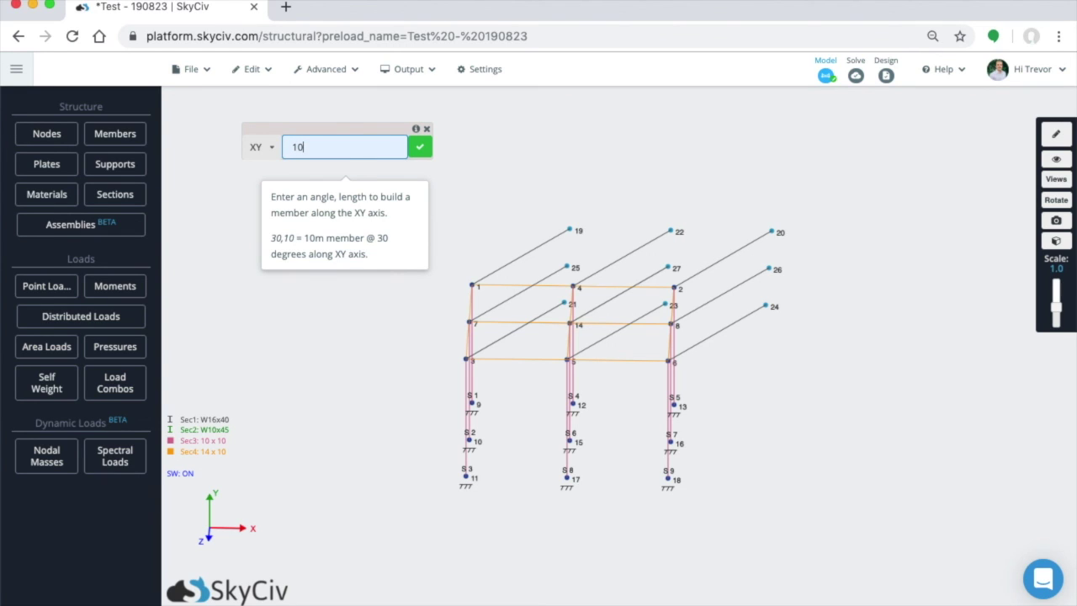
{"action": "key", "text": "BackSpace"}
{"action": "key", "text": "BackSpace"}
{"action": "type", "text": "30,15"}
{"action": "key", "text": "Return"}
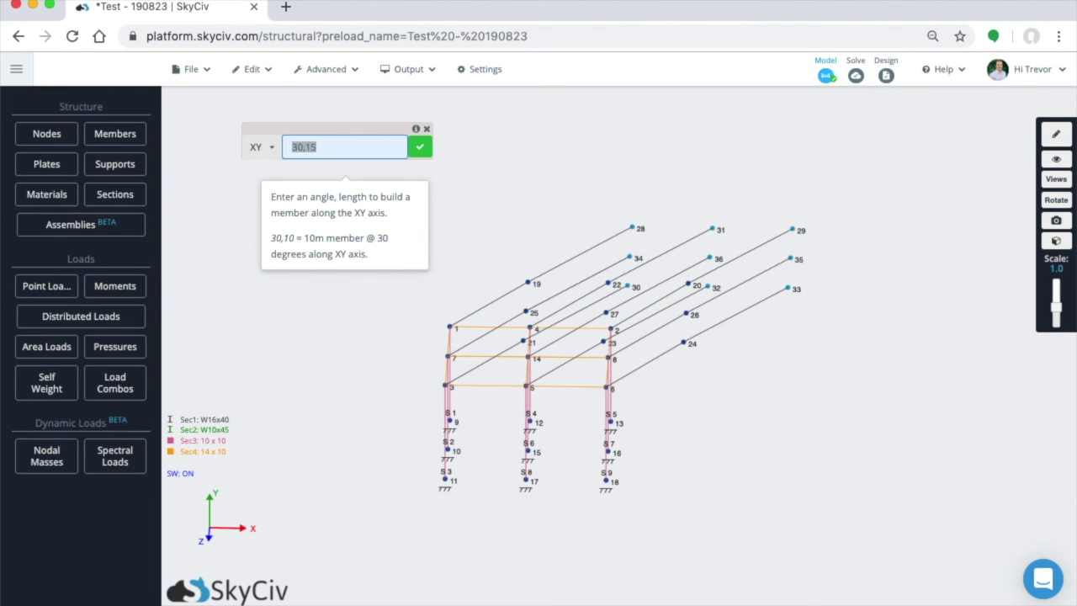
Switch the member entry for the free end nodes 28 to 36 to relative X, Y, Z offsets.
{"action": "left_click_drag", "start_coordinate": [752, 418], "coordinate": [607, 404]}
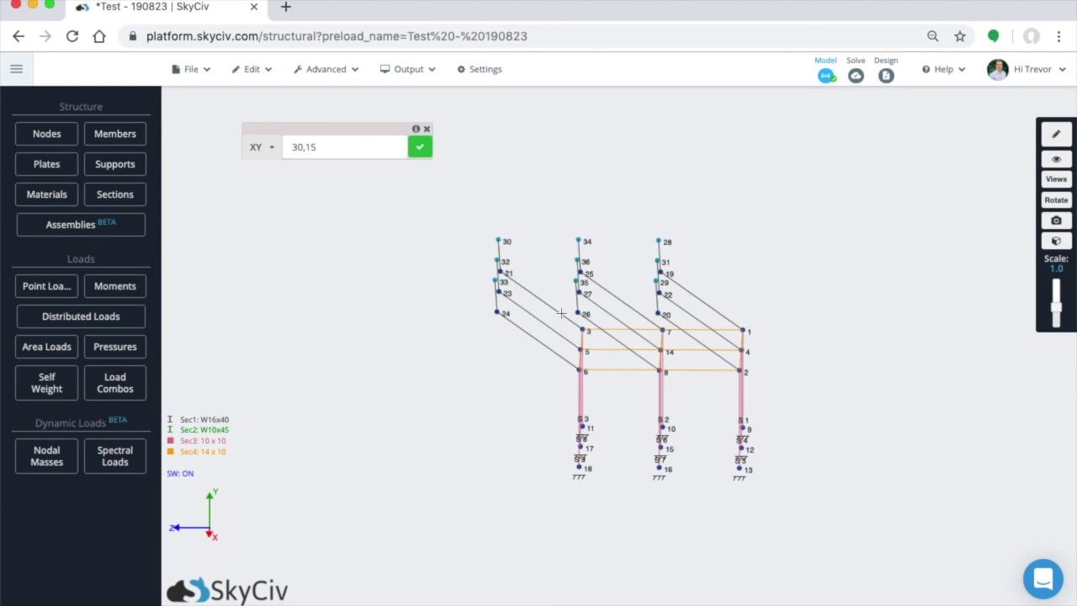
{"action": "left_click_drag", "start_coordinate": [561, 313], "coordinate": [602, 435]}
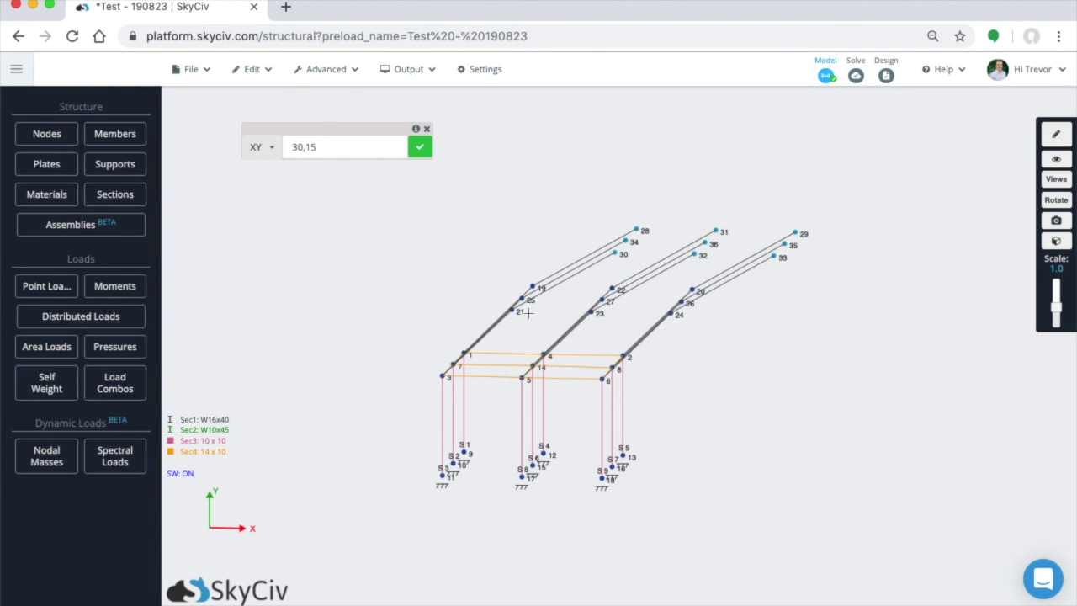
{"action": "left_click_drag", "start_coordinate": [650, 462], "coordinate": [535, 307]}
{"action": "left_click", "coordinate": [342, 140]}
{"action": "left_click", "coordinate": [259, 148]}
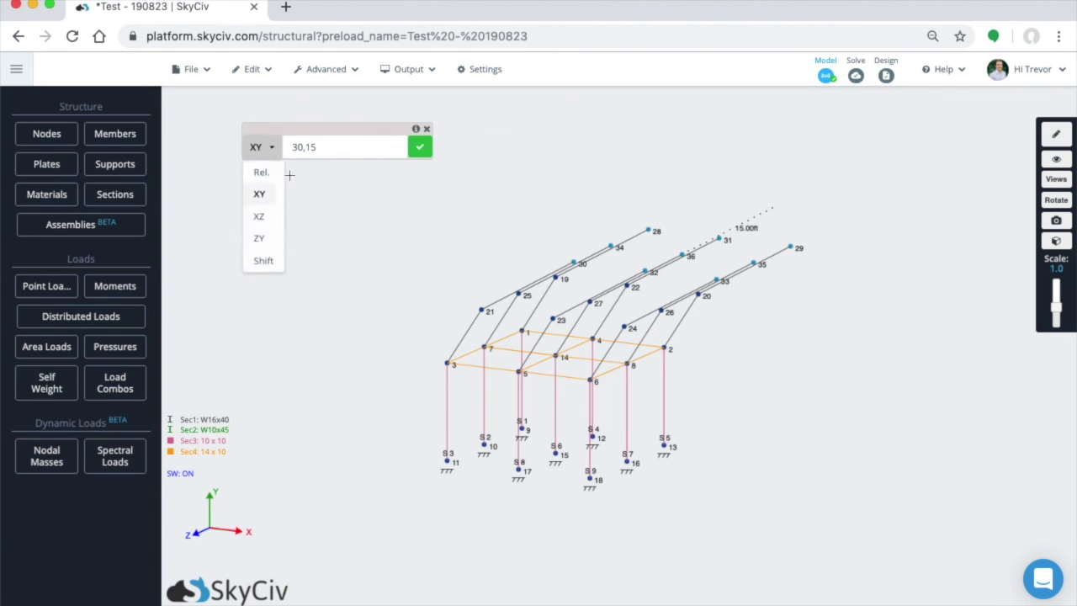
{"action": "left_click", "coordinate": [260, 172]}
{"action": "left_click", "coordinate": [359, 150]}
{"action": "left_click", "coordinate": [294, 147]}
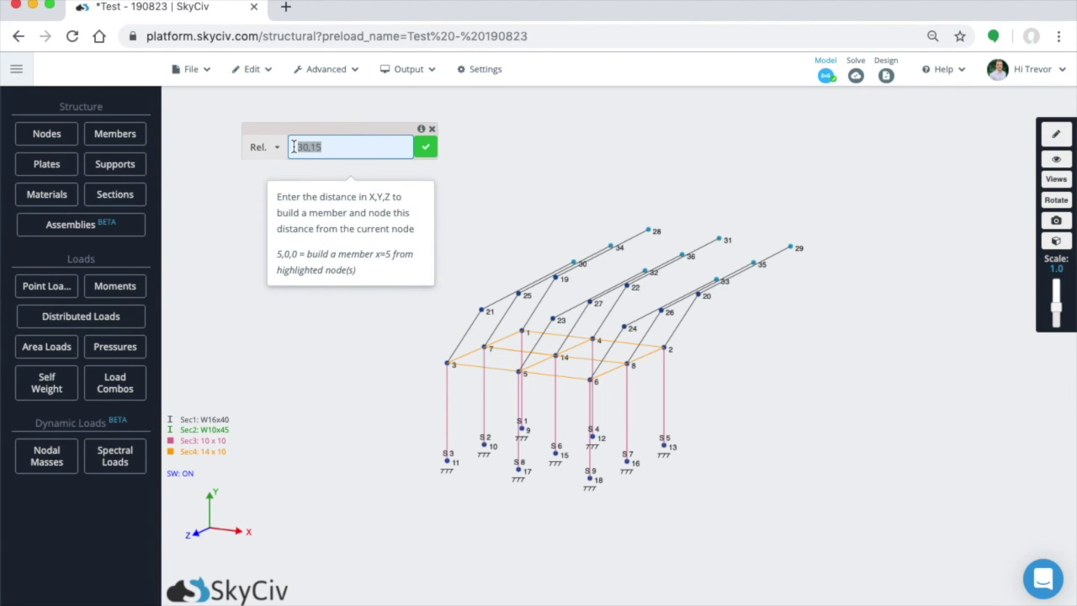
Build a member from each of nodes 28 to 36 at a relative offset of 0,10,2 ft.
{"action": "type", "text": "40"}
{"action": "type", "text": ","}
{"action": "key", "text": "BackSpace"}
{"action": "key", "text": "BackSpace"}
{"action": "key", "text": "BackSpace"}
{"action": "type", "text": "0,10,2"}
{"action": "key", "text": "Return"}
{"action": "left_click_drag", "start_coordinate": [862, 466], "coordinate": [647, 430]}
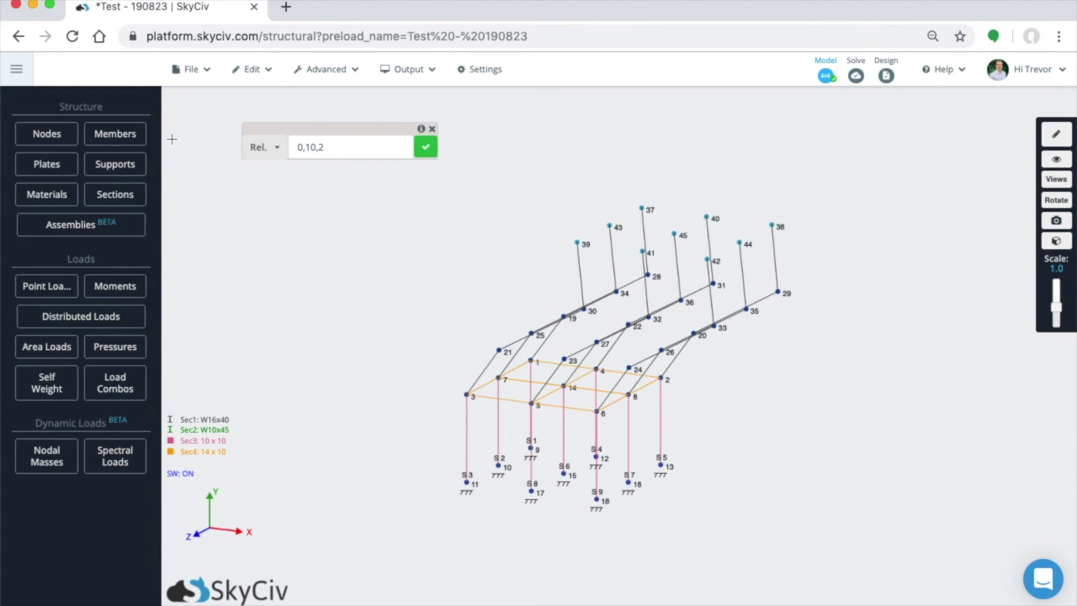